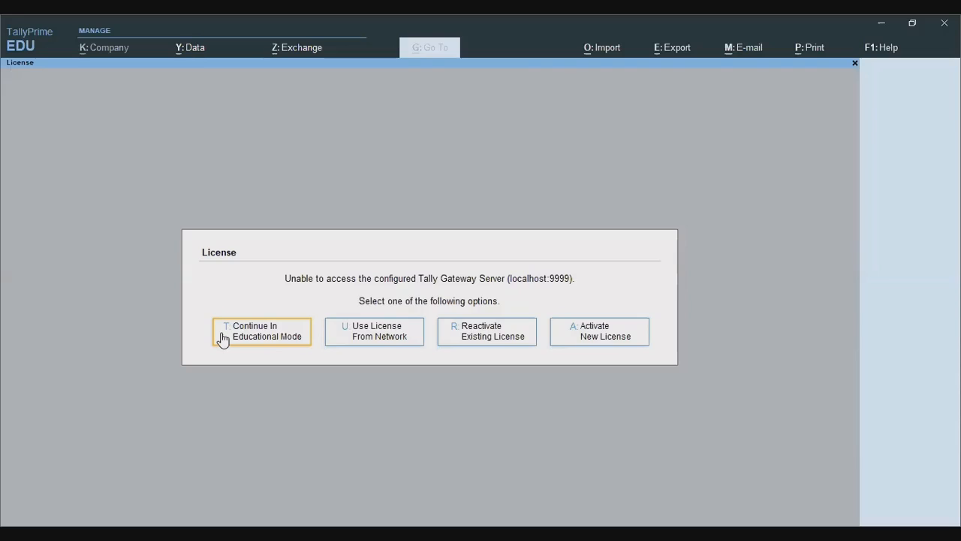
Continue in educational mode and start a new company with ABC as both company name and mailing name.
{"action": "left_click", "coordinate": [267, 335]}
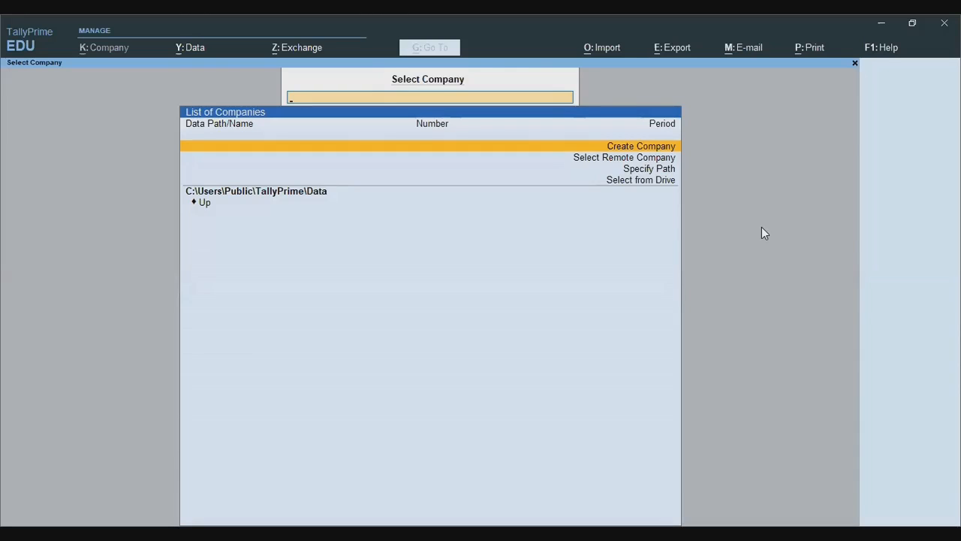
{"action": "key", "text": "Return"}
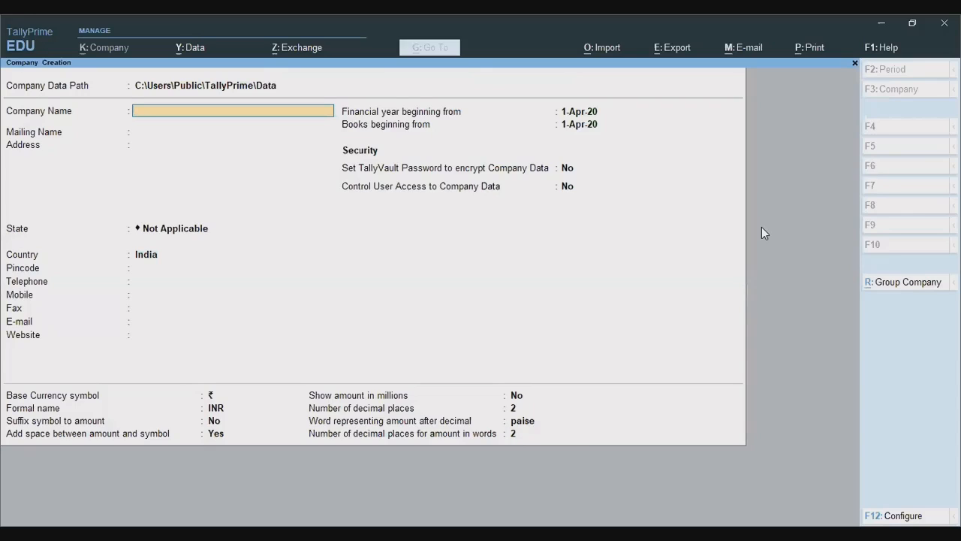
{"action": "type", "text": "ABC"}
{"action": "key", "text": "Return"}
{"action": "key", "text": "Return"}
Enter the company's address and set its state to Maharashtra.
{"action": "type", "text": "Ghatkopar"}
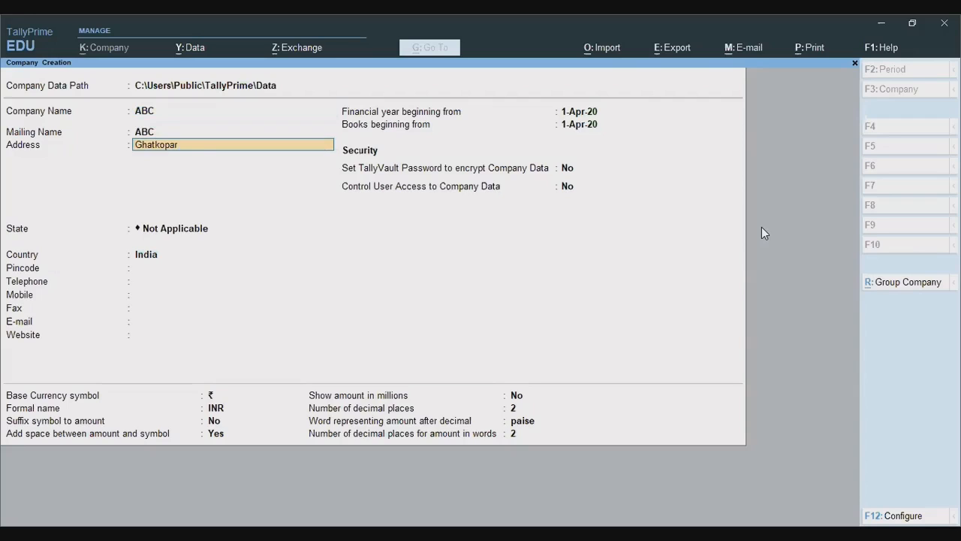
{"action": "key", "text": "Return"}
{"action": "key", "text": "Return"}
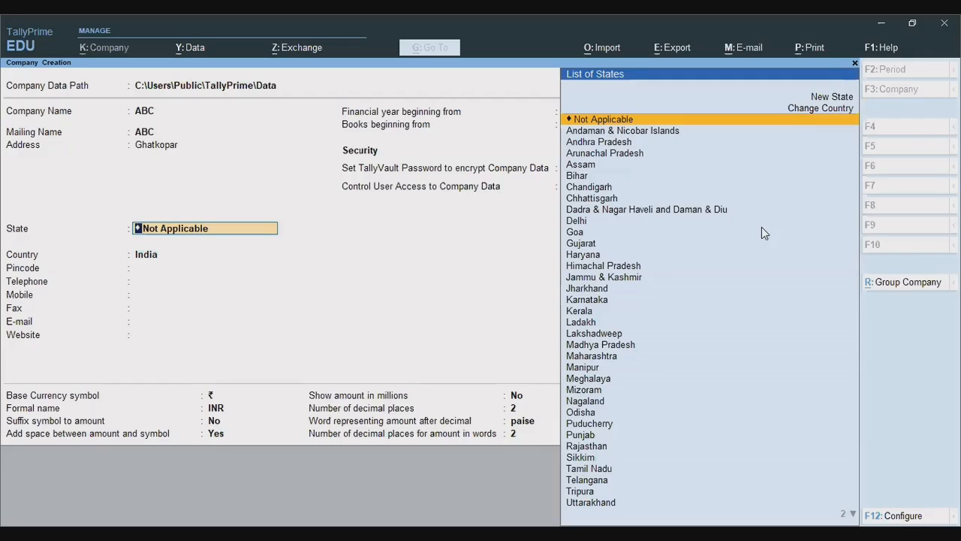
{"action": "type", "text": "Maha"}
{"action": "key", "text": "Return"}
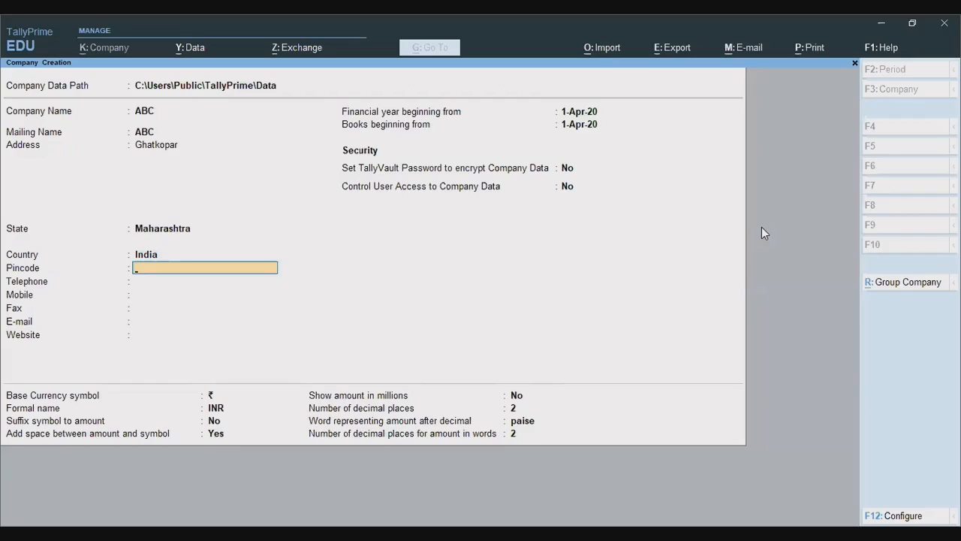
Leave the pincode, telephone, mobile, fax, e-mail and website fields of company ABC blank.
{"action": "key", "text": "Return"}
{"action": "key", "text": "Return"}
{"action": "key", "text": "Return"}
{"action": "key", "text": "Return"}
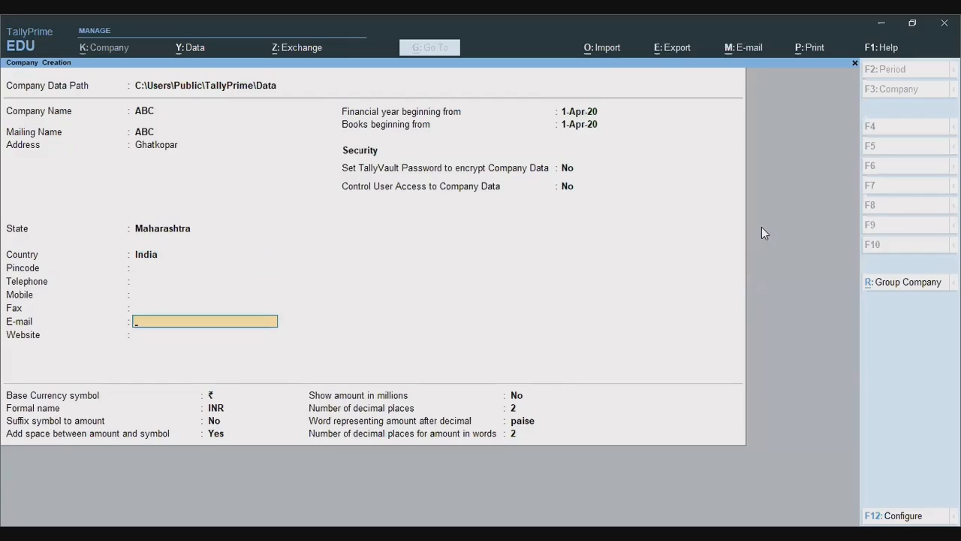
{"action": "key", "text": "Return"}
{"action": "key", "text": "Return"}
Keep the default financial year, security and currency settings, and accept the creation of company ABC.
{"action": "key", "text": "Return"}
{"action": "key", "text": "Return"}
{"action": "key", "text": "Return"}
{"action": "key", "text": "Return"}
{"action": "key", "text": "Return"}
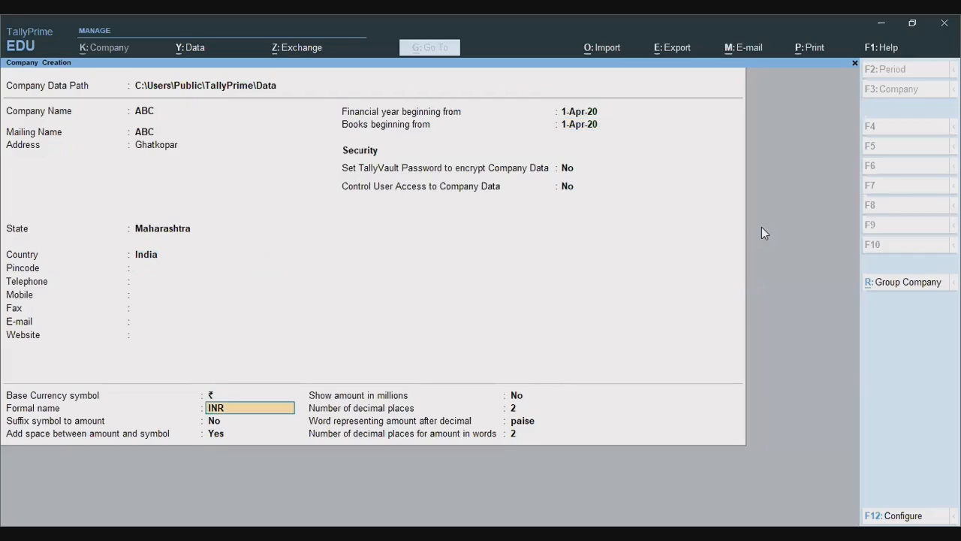
{"action": "key", "text": "Return"}
{"action": "key", "text": "Return"}
{"action": "key", "text": "Return"}
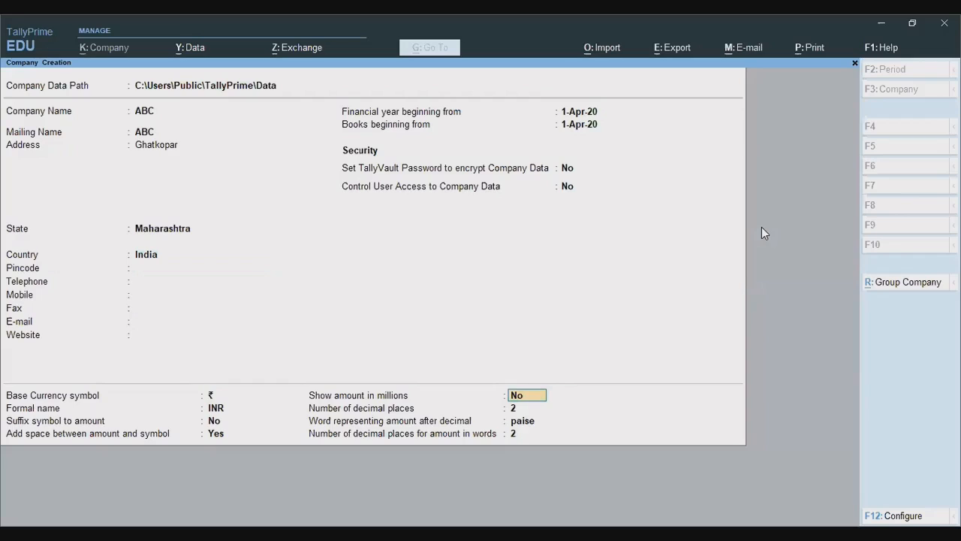
{"action": "key", "text": "Return"}
{"action": "key", "text": "Return"}
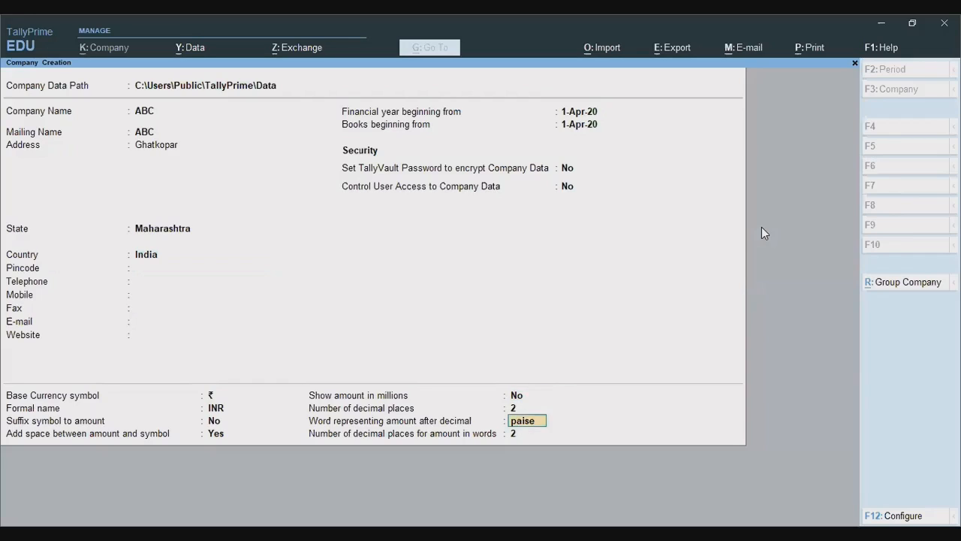
{"action": "key", "text": "Return"}
{"action": "key", "text": "Return"}
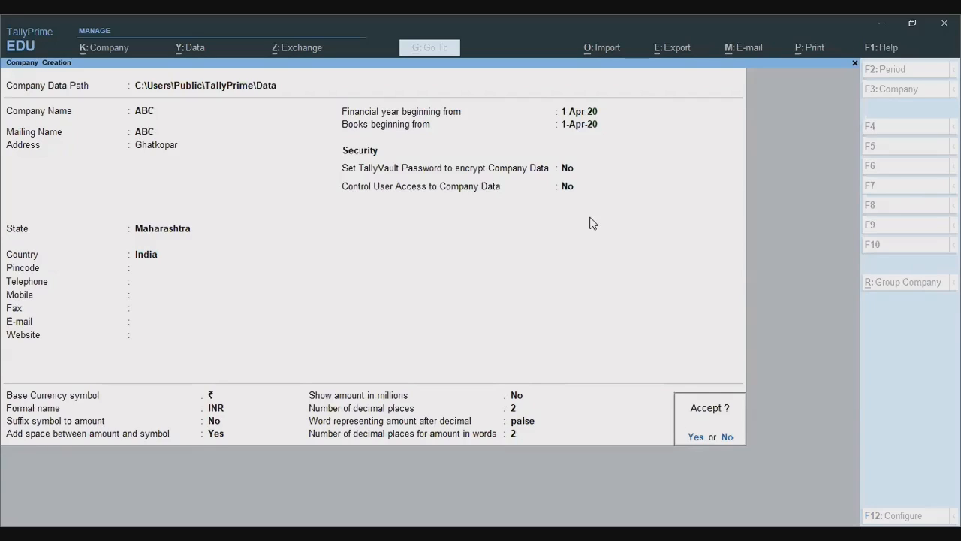
{"action": "key", "text": "Return"}
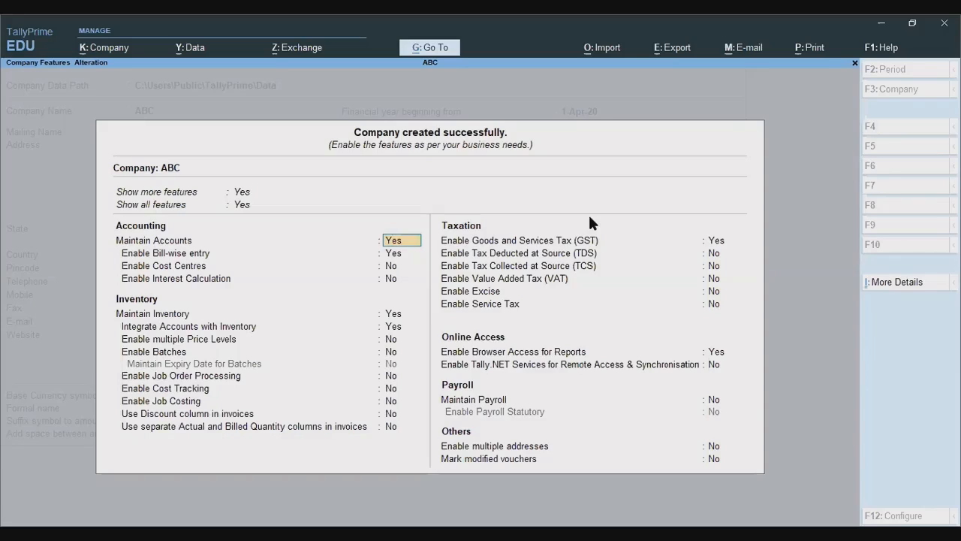
Keep the default accounting and inventory features for company ABC.
{"action": "key", "text": "Return"}
{"action": "key", "text": "Return"}
{"action": "key", "text": "Return"}
{"action": "key", "text": "Return"}
{"action": "key", "text": "Return"}
{"action": "key", "text": "Return"}
{"action": "key", "text": "Return"}
{"action": "key", "text": "Return"}
{"action": "key", "text": "Return"}
{"action": "key", "text": "Return"}
{"action": "key", "text": "Return"}
{"action": "key", "text": "Return"}
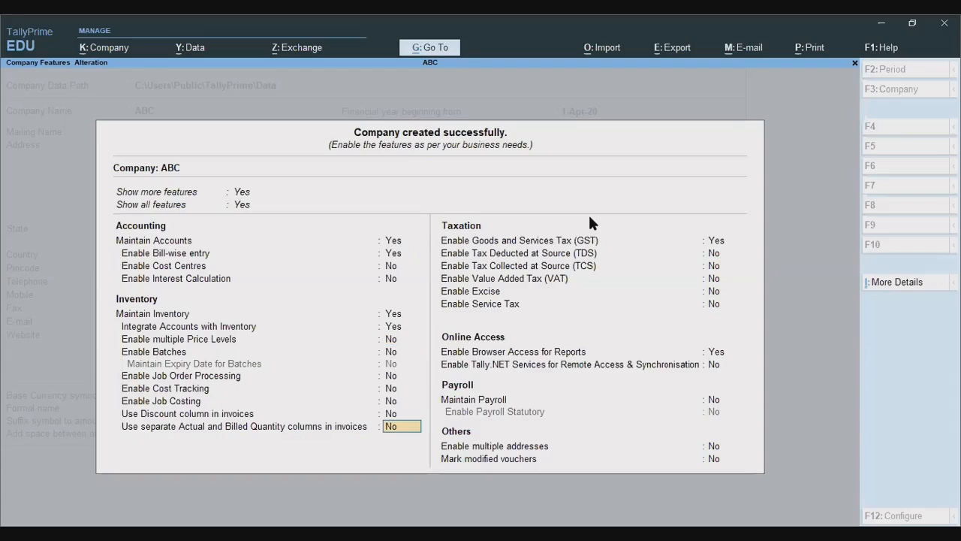
{"action": "key", "text": "Return"}
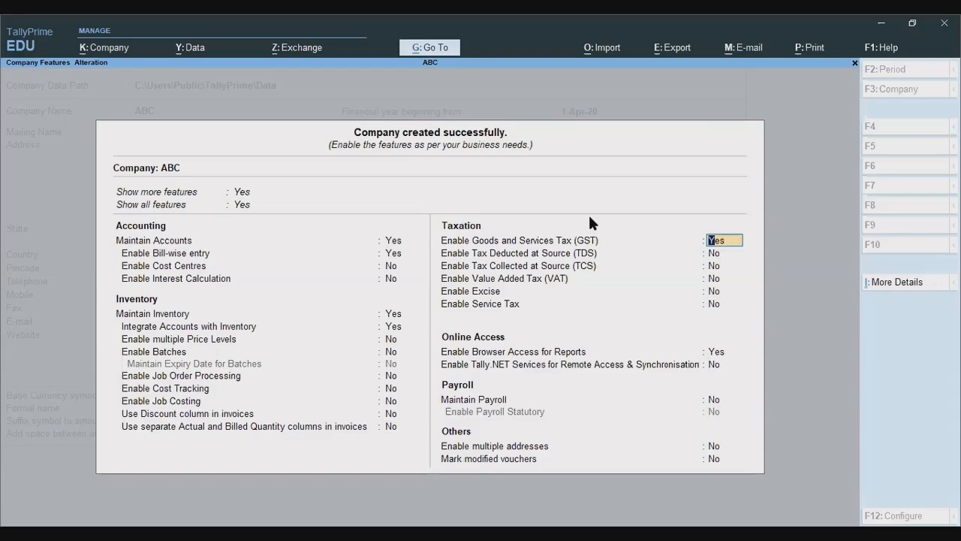
Enable GST with state Maharashtra, Regular registration applicable from 1-Apr-20, no GSTIN/UIN and Monthly GSTR1 periodicity.
{"action": "key", "text": "Return"}
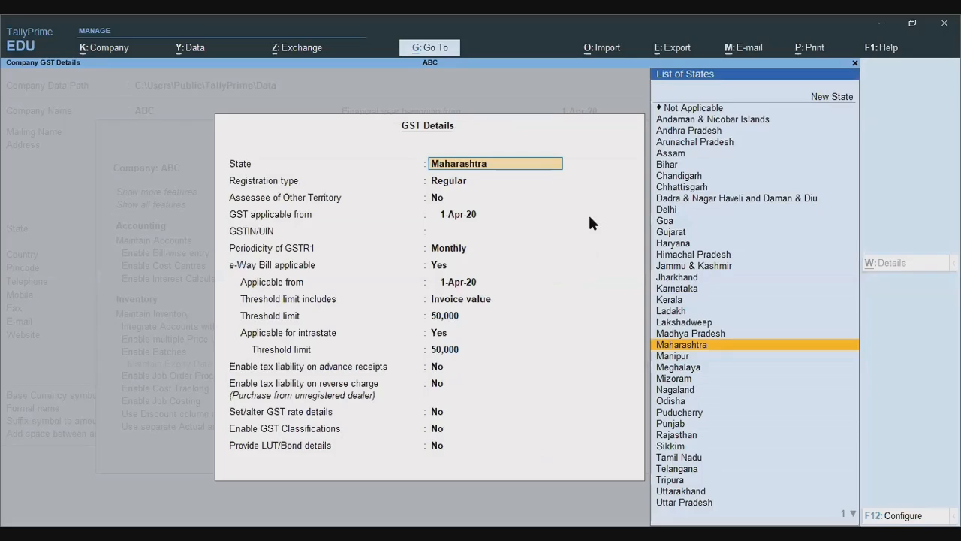
{"action": "key", "text": "Return"}
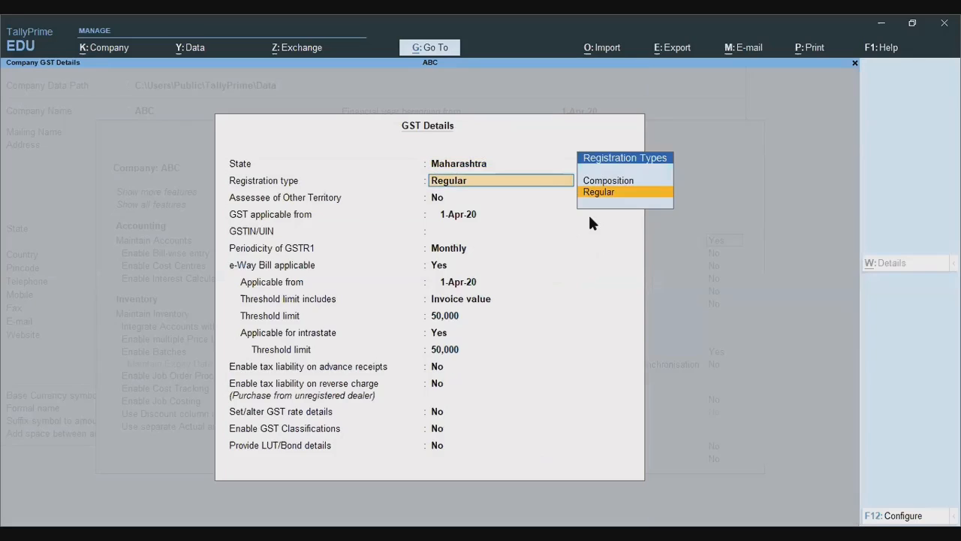
{"action": "key", "text": "Return"}
{"action": "key", "text": "Return"}
{"action": "key", "text": "Return"}
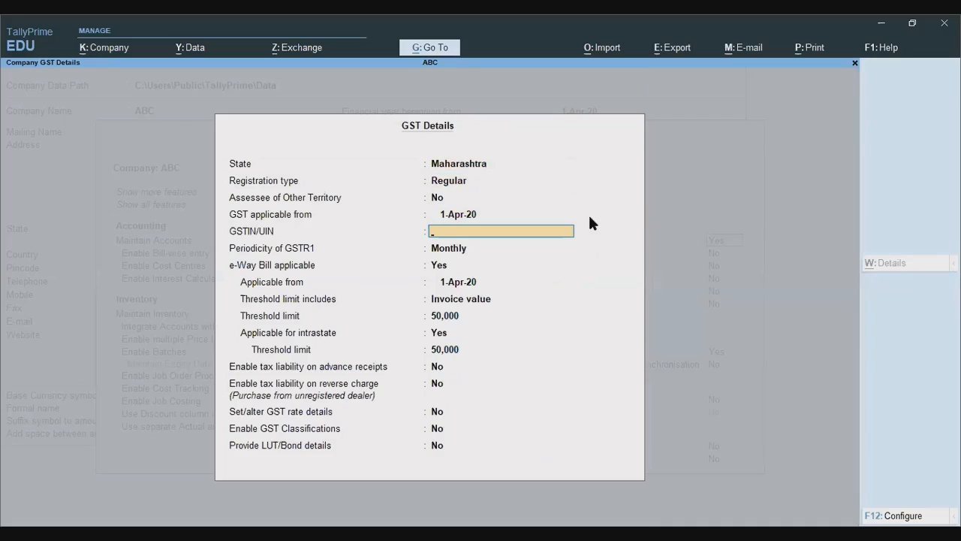
{"action": "key", "text": "Return"}
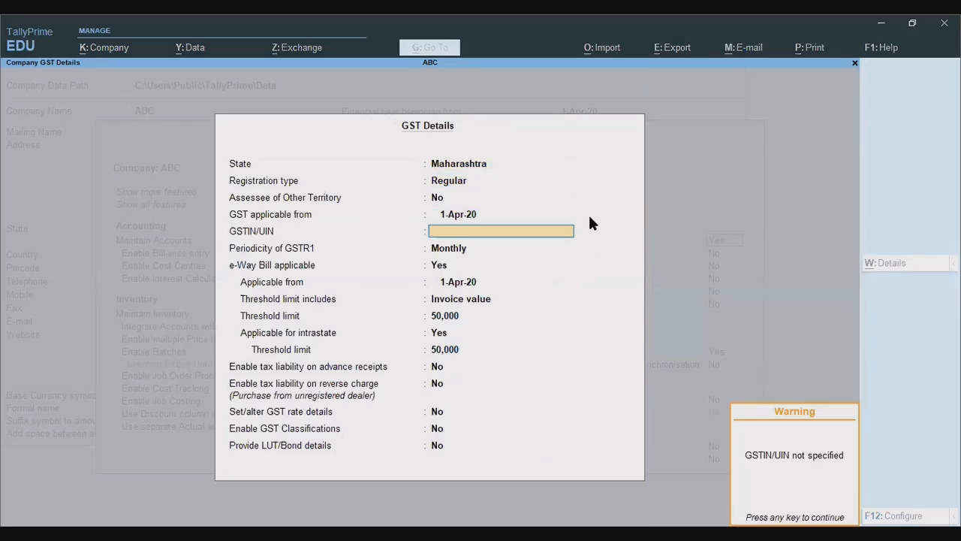
{"action": "key", "text": "Return"}
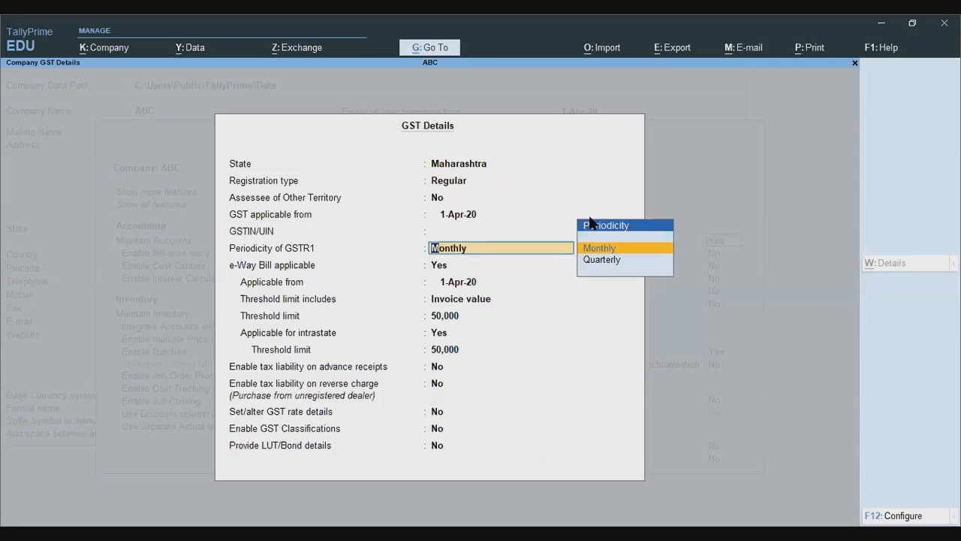
{"action": "key", "text": "Return"}
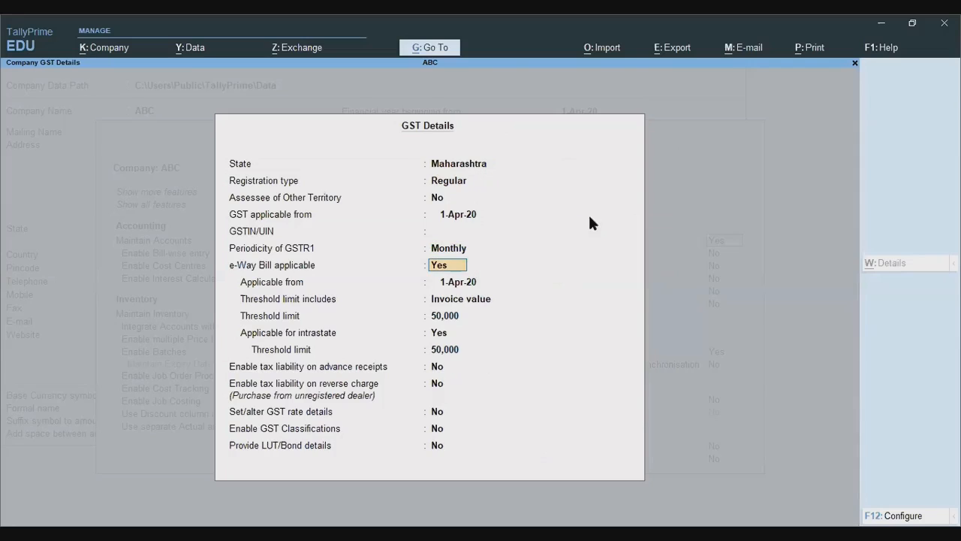
Keep the default e-Way Bill and remaining GST settings, and save the GST details and company features.
{"action": "key", "text": "Return"}
{"action": "key", "text": "Return"}
{"action": "key", "text": "Return"}
{"action": "key", "text": "Return"}
{"action": "key", "text": "Return"}
{"action": "key", "text": "Return"}
{"action": "key", "text": "Return"}
{"action": "key", "text": "Return"}
{"action": "key", "text": "Return"}
{"action": "key", "text": "Return"}
{"action": "key", "text": "Return"}
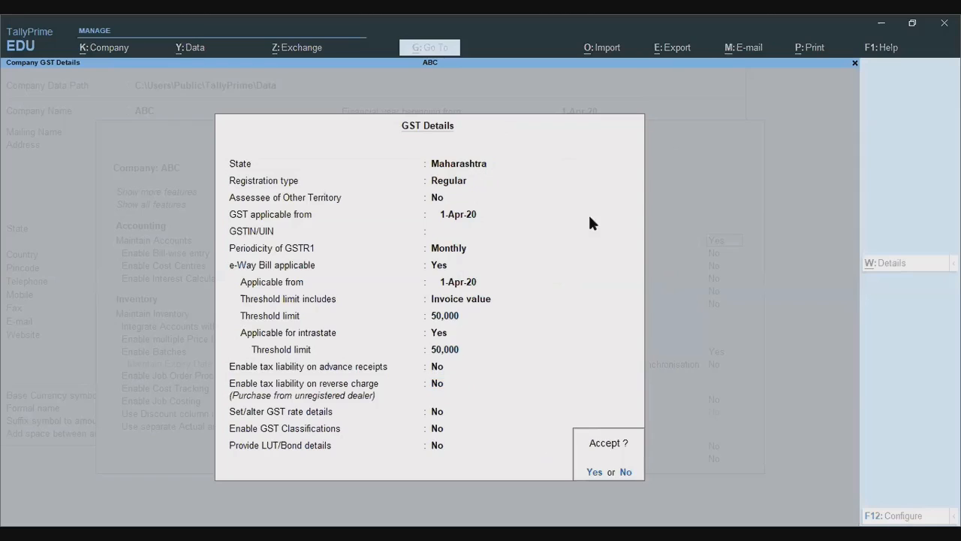
{"action": "key", "text": "Return"}
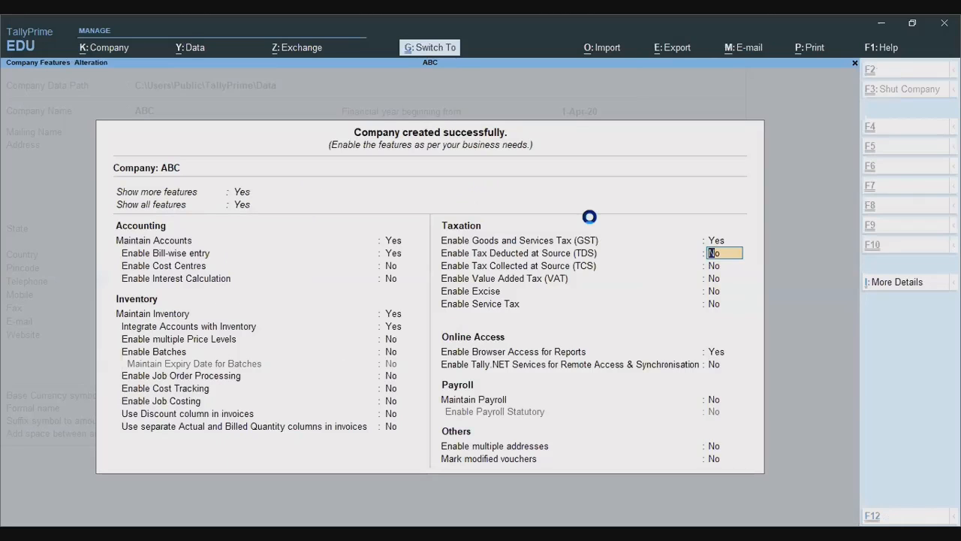
{"action": "key", "text": "ctrl+a"}
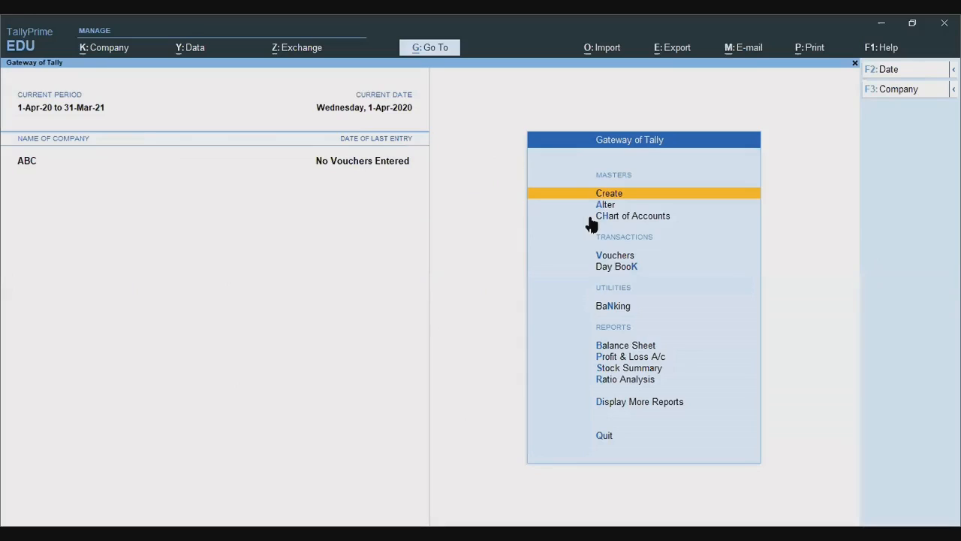
{"action": "left_click", "coordinate": [102, 52]}
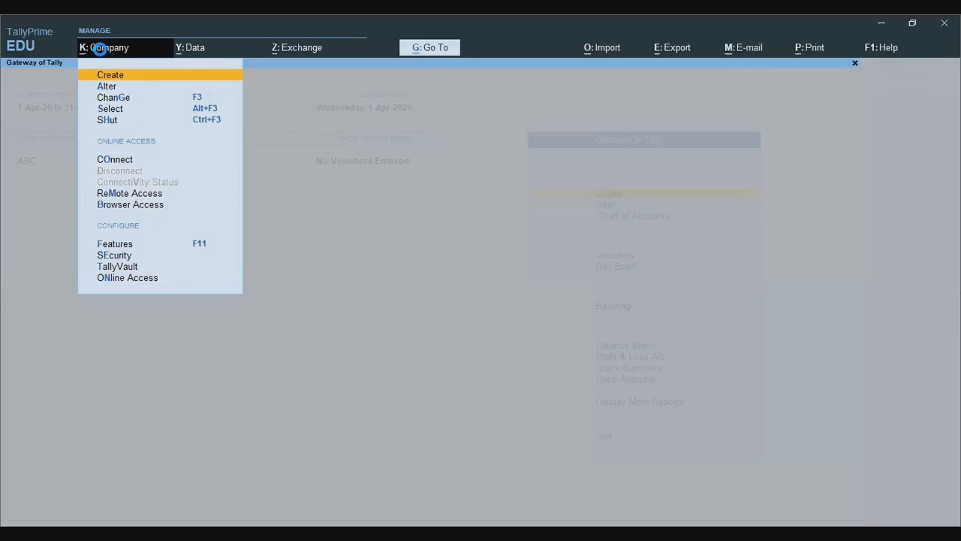
{"action": "key", "text": "Return"}
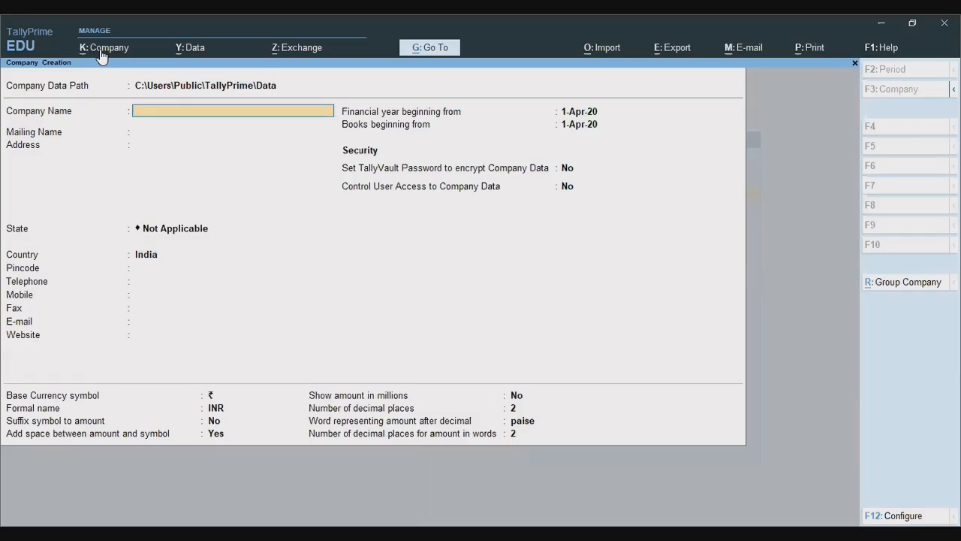
{"action": "type", "text": "Abc"}
{"action": "key", "text": "Return"}
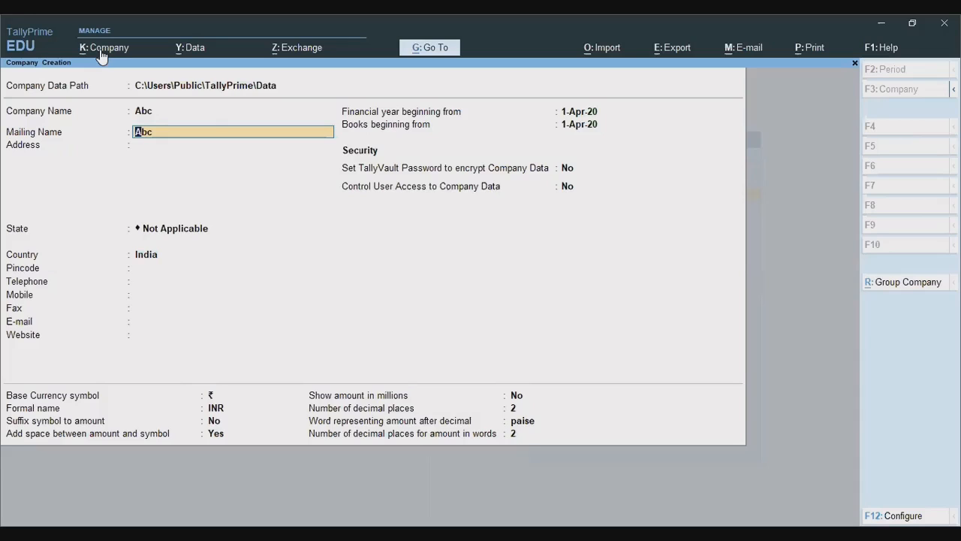
{"action": "key", "text": "Return"}
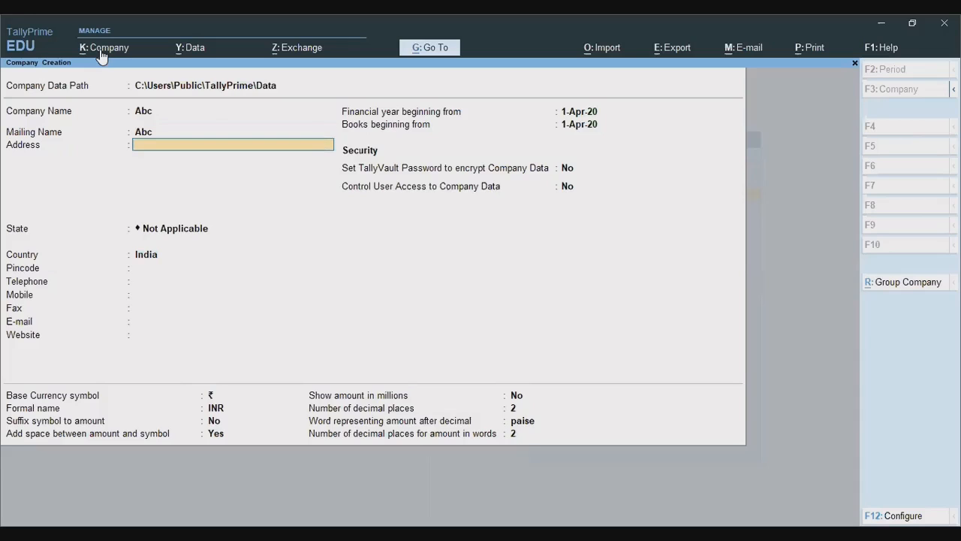
{"action": "key", "text": "BackSpace"}
{"action": "key", "text": "BackSpace"}
{"action": "key", "text": "BackSpace"}
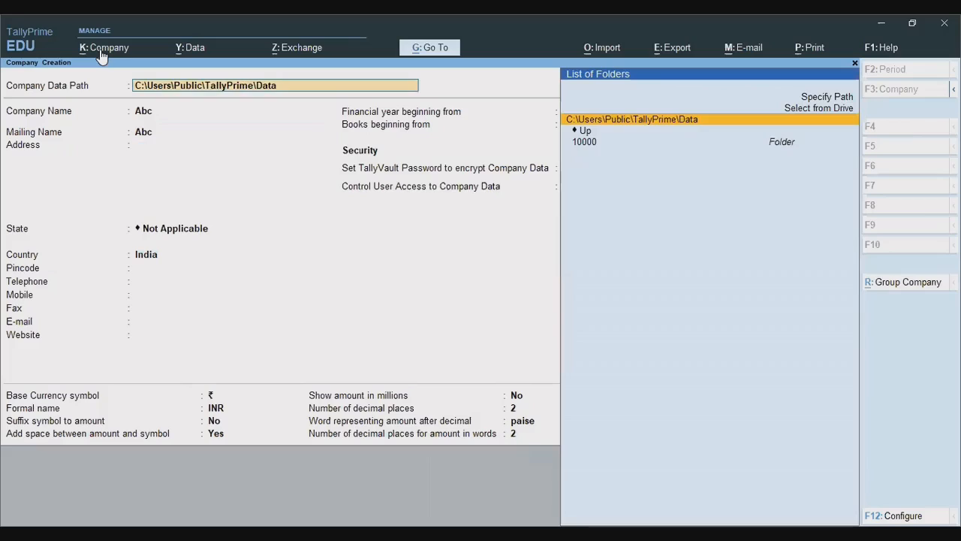
{"action": "type", "text": "p"}
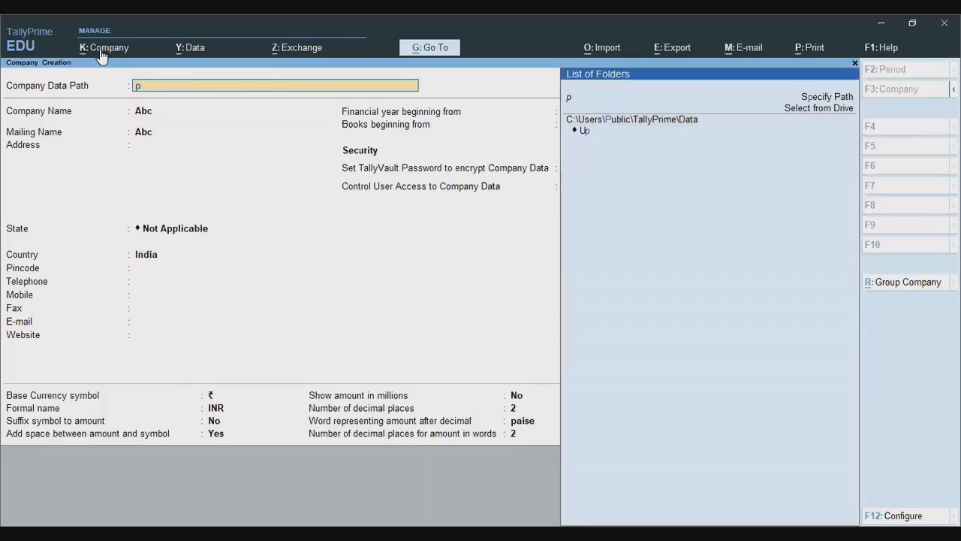
{"action": "type", "text": "qr"}
{"action": "key", "text": "Return"}
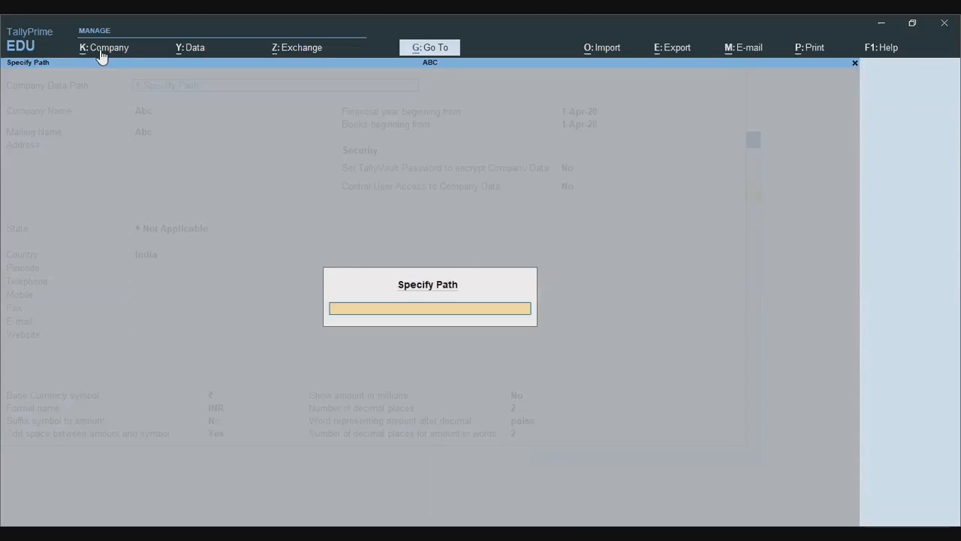
{"action": "key", "text": "Escape"}
{"action": "key", "text": "Escape"}
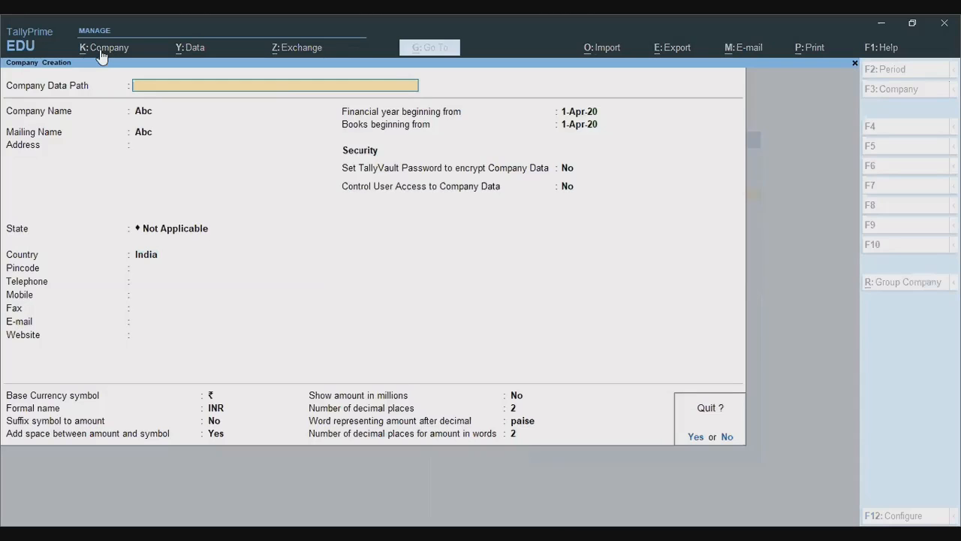
{"action": "key", "text": "y"}
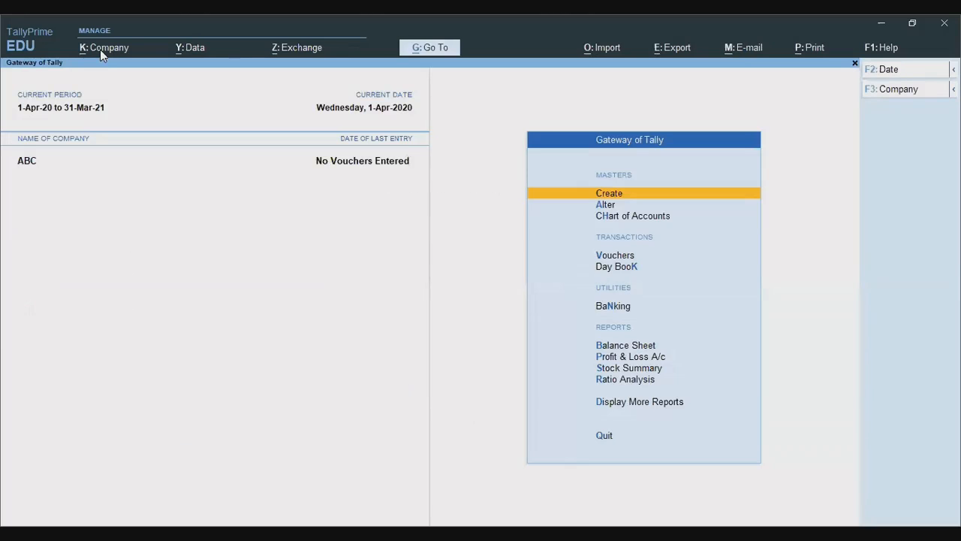
Start creating another company with PQR as both its company name and mailing name.
{"action": "left_click", "coordinate": [100, 49]}
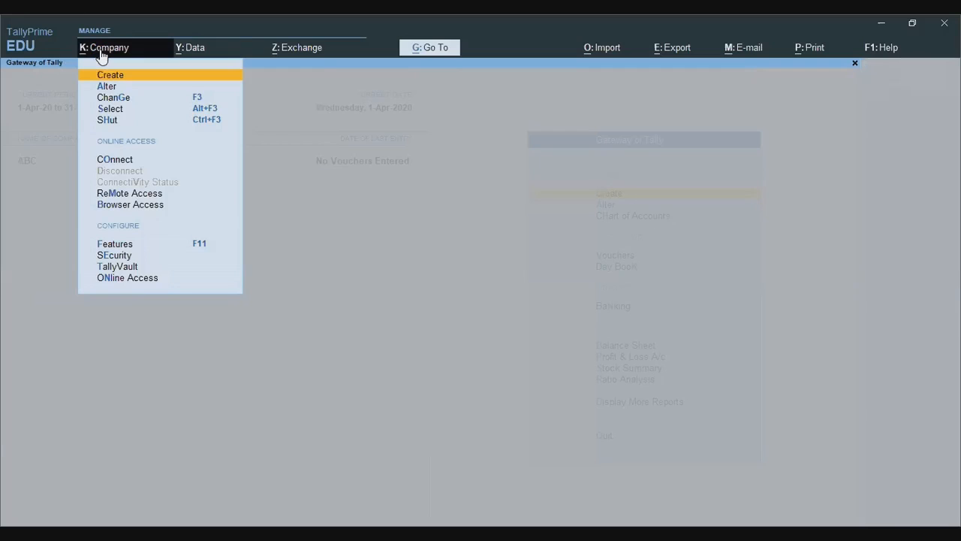
{"action": "key", "text": "Return"}
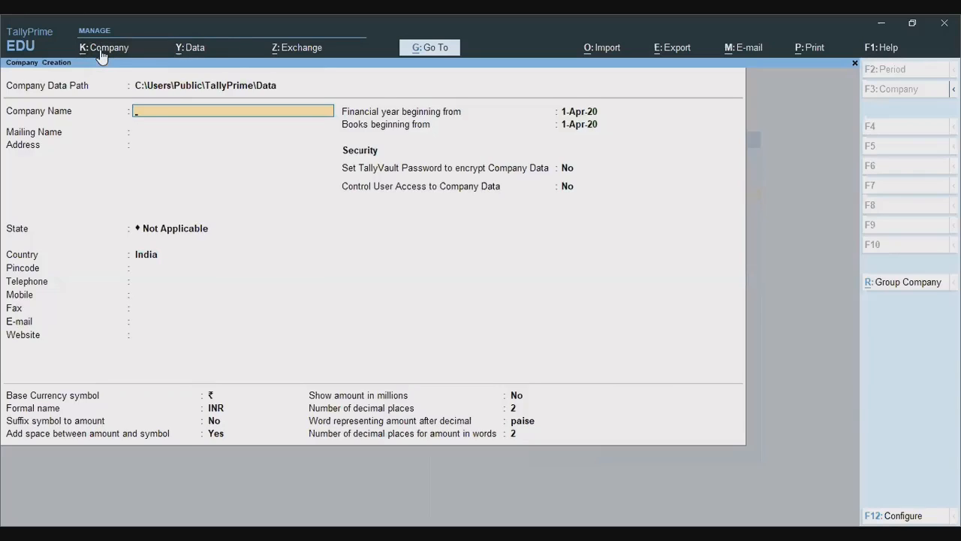
{"action": "type", "text": "PWR"}
{"action": "key", "text": "Return"}
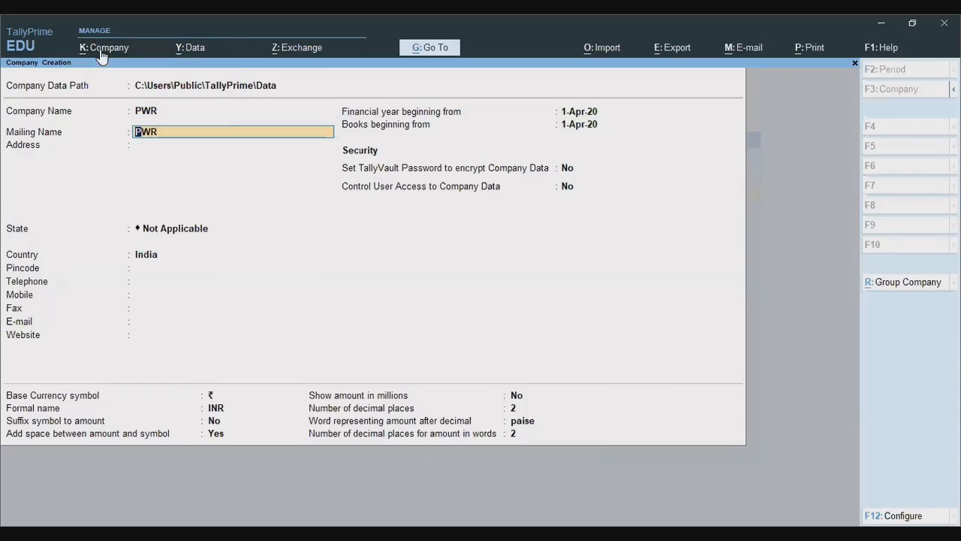
{"action": "key", "text": "BackSpace"}
{"action": "type", "text": "PQ"}
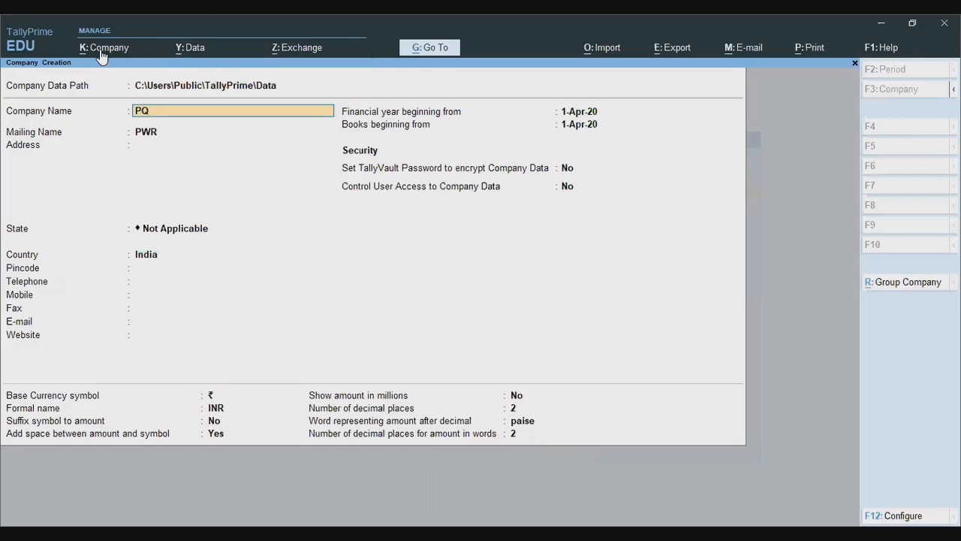
{"action": "type", "text": "R"}
{"action": "key", "text": "Return"}
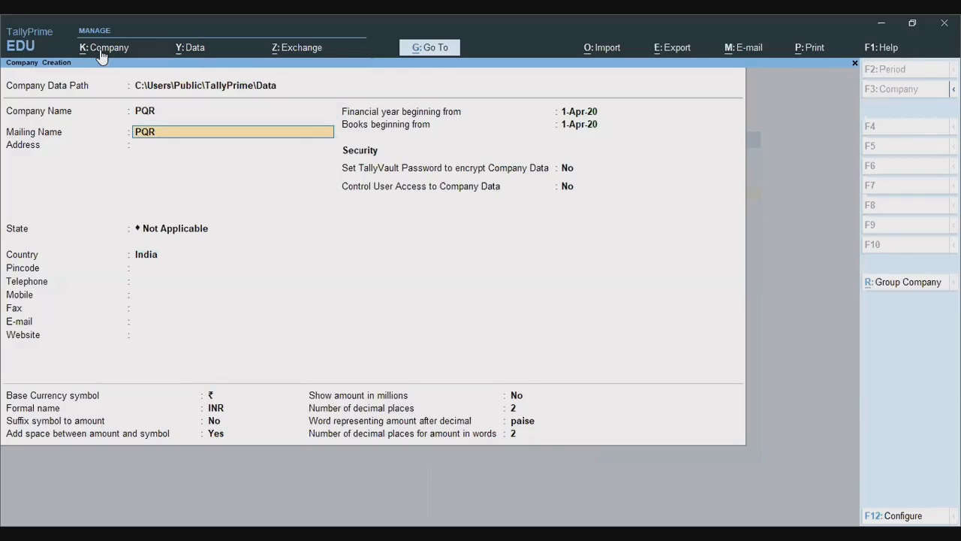
Leave the new company's address and pincode blank and set its state to Maharashtra.
{"action": "key", "text": "Return"}
{"action": "key", "text": "Return"}
{"action": "type", "text": "maha"}
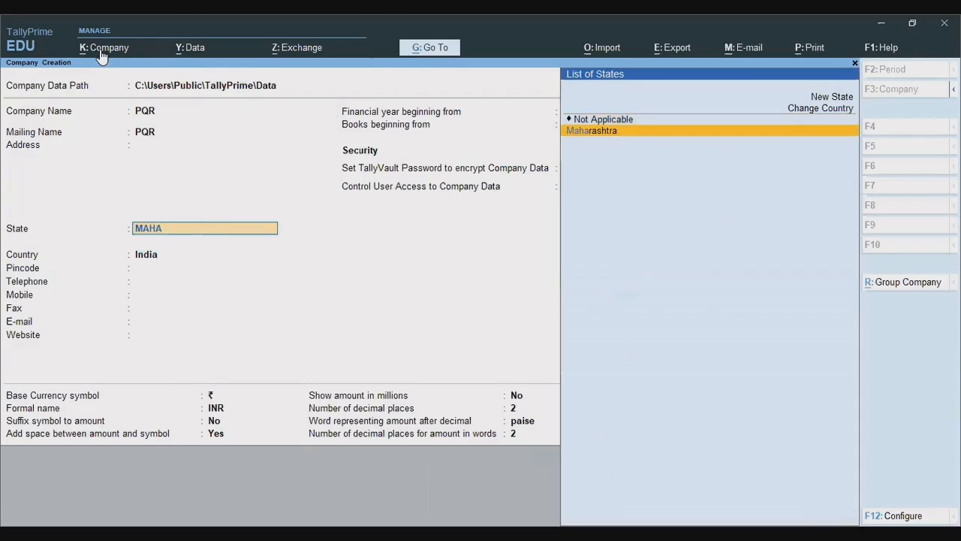
{"action": "key", "text": "Return"}
{"action": "key", "text": "Return"}
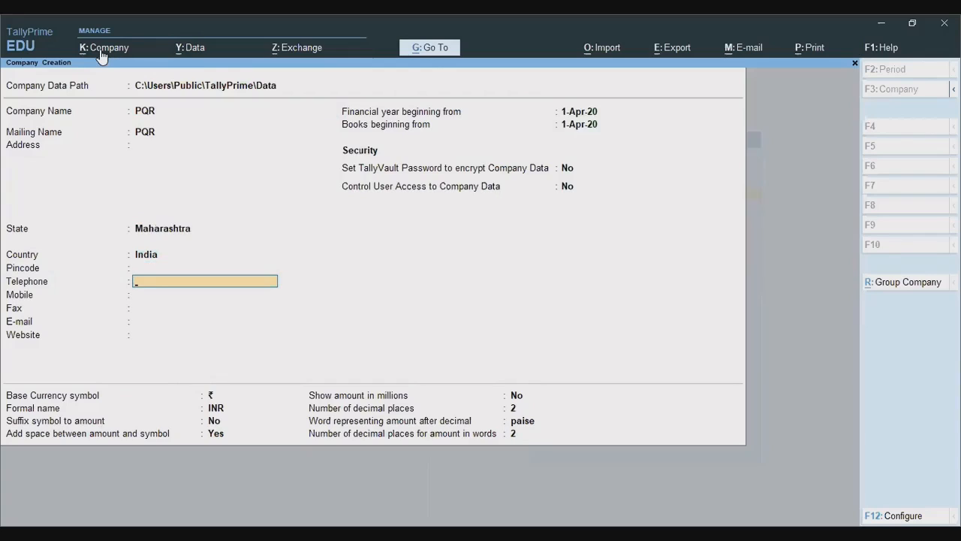
Accept company PQR's creation with blank contact details and default financial year and security settings, and leave its features unchanged.
{"action": "key", "text": "Return"}
{"action": "key", "text": "Return"}
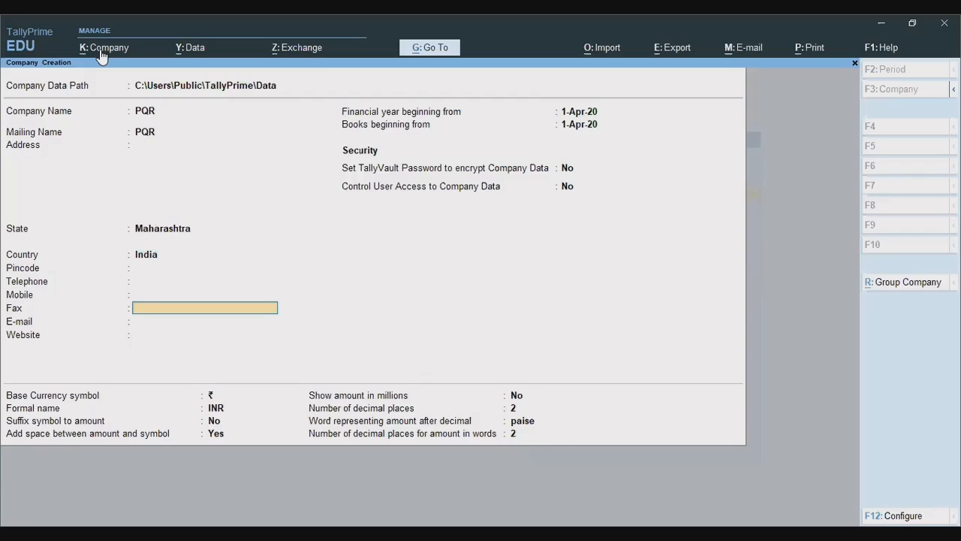
{"action": "key", "text": "Return"}
{"action": "key", "text": "Return"}
{"action": "key", "text": "Return"}
{"action": "key", "text": "Return"}
{"action": "key", "text": "Return"}
{"action": "key", "text": "Return"}
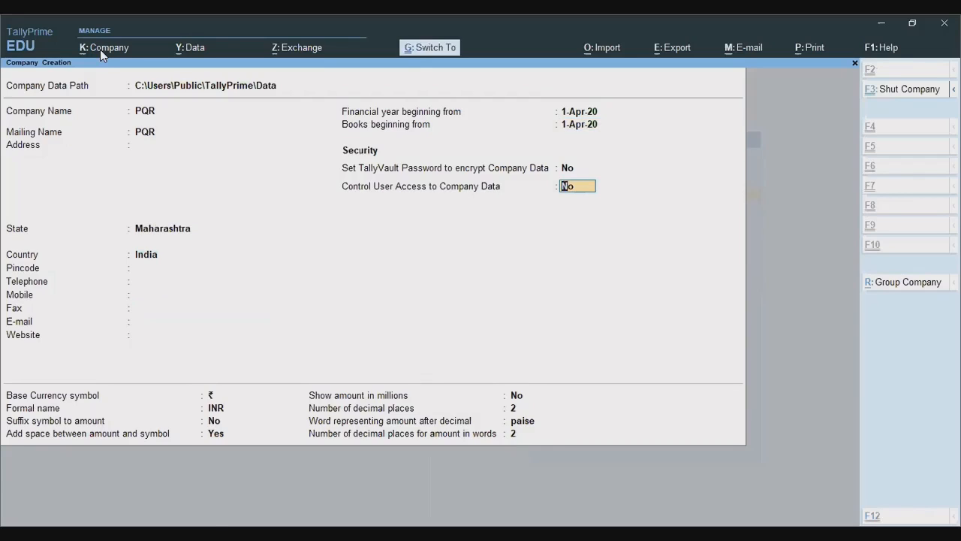
{"action": "key", "text": "Return"}
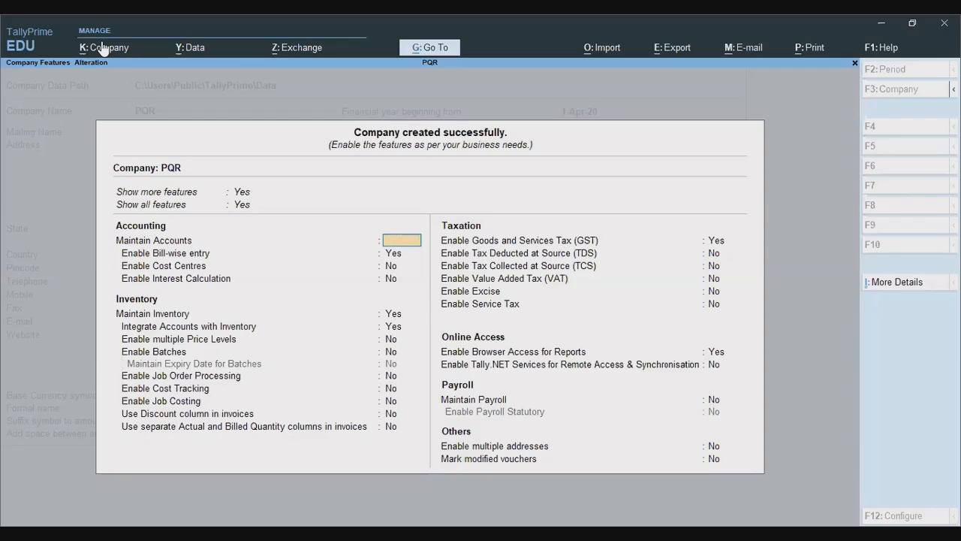
{"action": "key", "text": "Escape"}
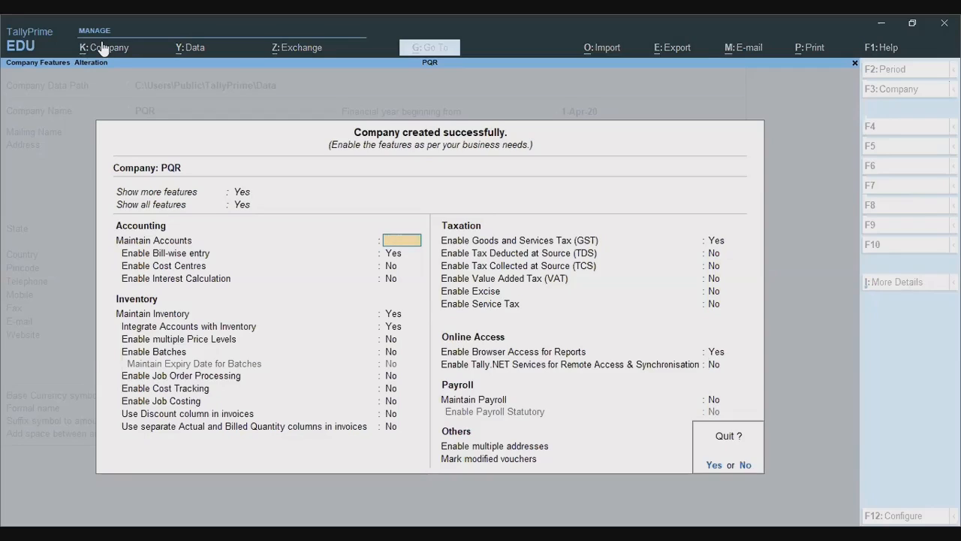
{"action": "key", "text": "y"}
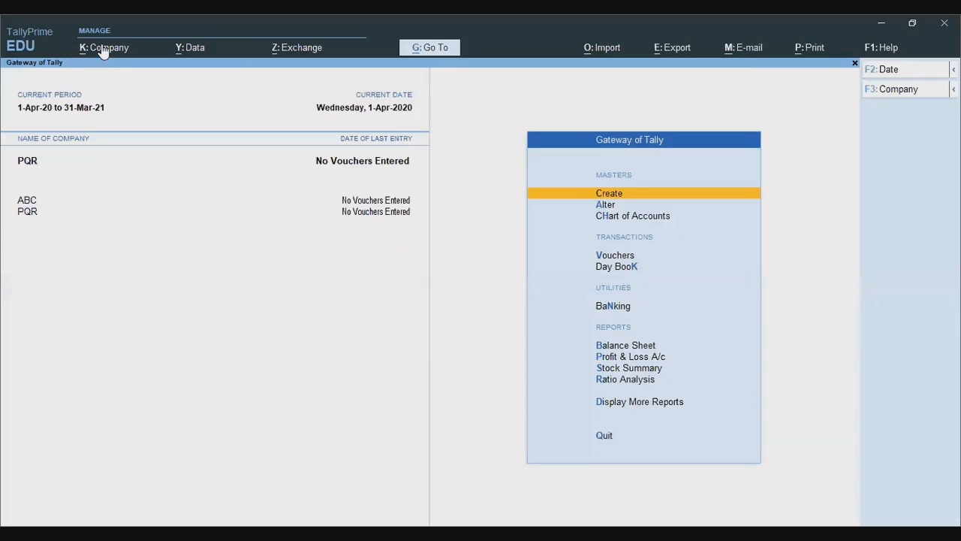
Alter company PQR by adding the company's address, save the change and return to the Gateway of Tally.
{"action": "left_click", "coordinate": [103, 51]}
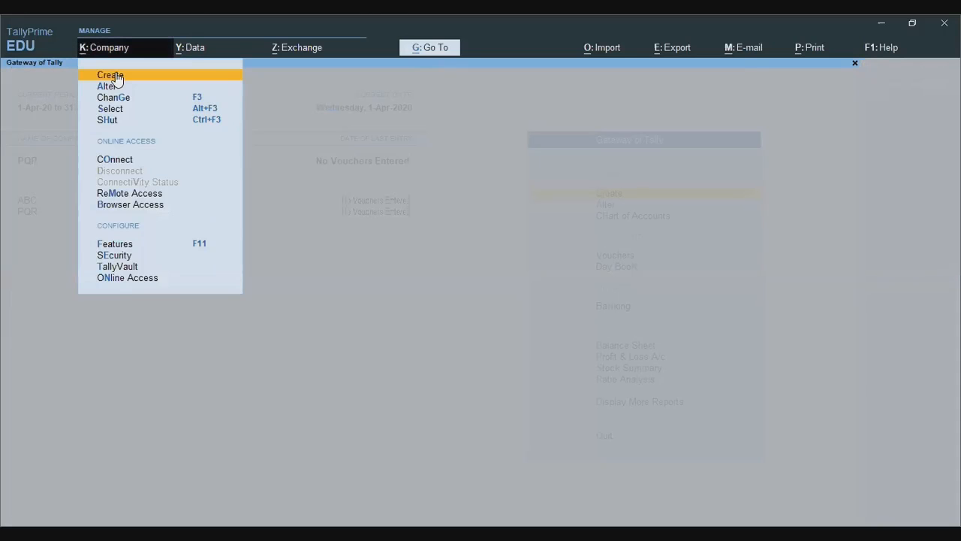
{"action": "key", "text": "Down"}
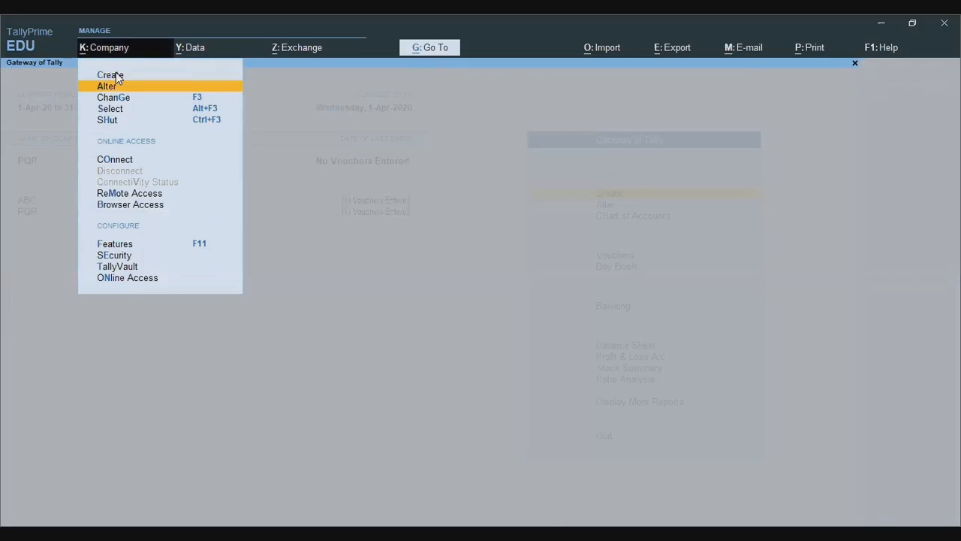
{"action": "key", "text": "Return"}
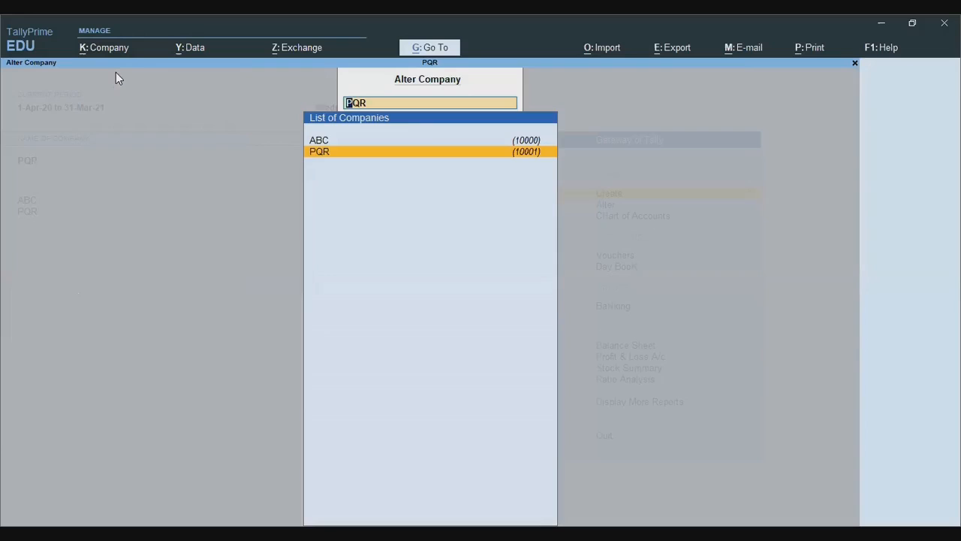
{"action": "key", "text": "Return"}
{"action": "type", "text": "GHATKOPAR (W"}
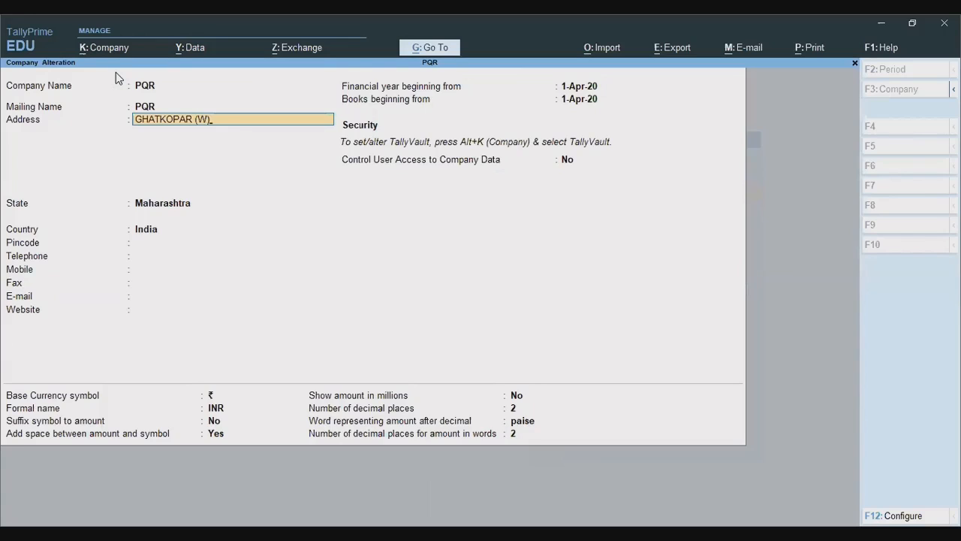
{"action": "key", "text": "ctrl"}
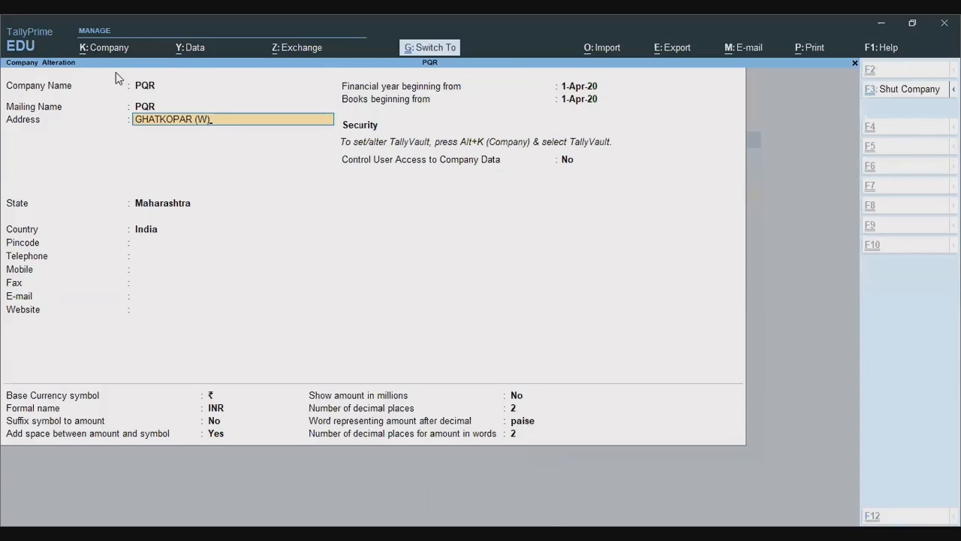
{"action": "key", "text": "ctrl+a"}
{"action": "key", "text": "BackSpace"}
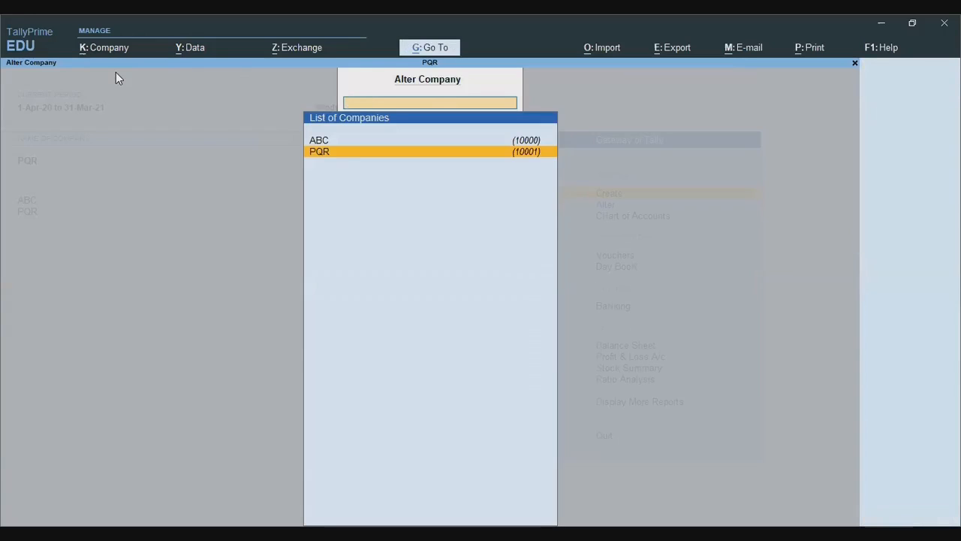
{"action": "key", "text": "Escape"}
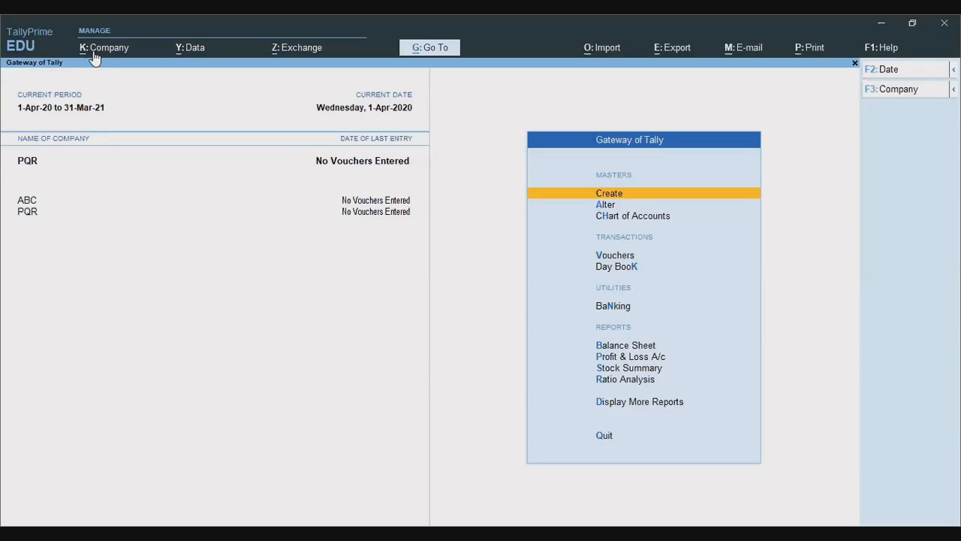
Change the active company to ABC.
{"action": "key", "text": "alt+k"}
{"action": "key", "text": "Down"}
{"action": "key", "text": "Down"}
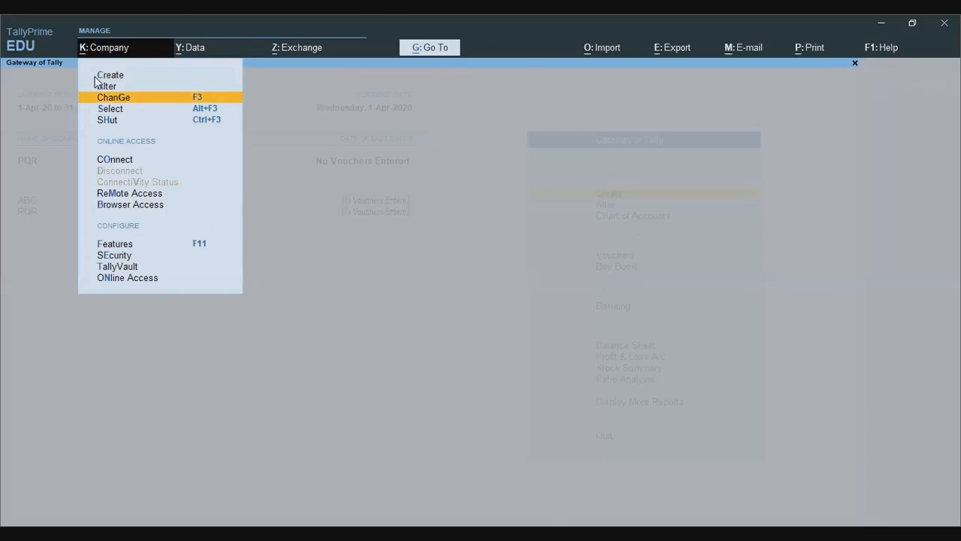
{"action": "key", "text": "Return"}
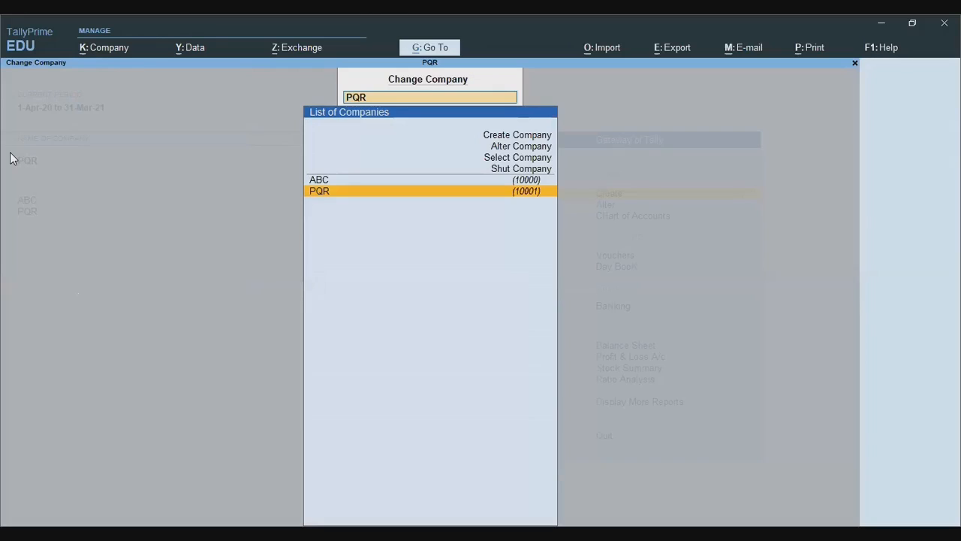
{"action": "key", "text": "Up"}
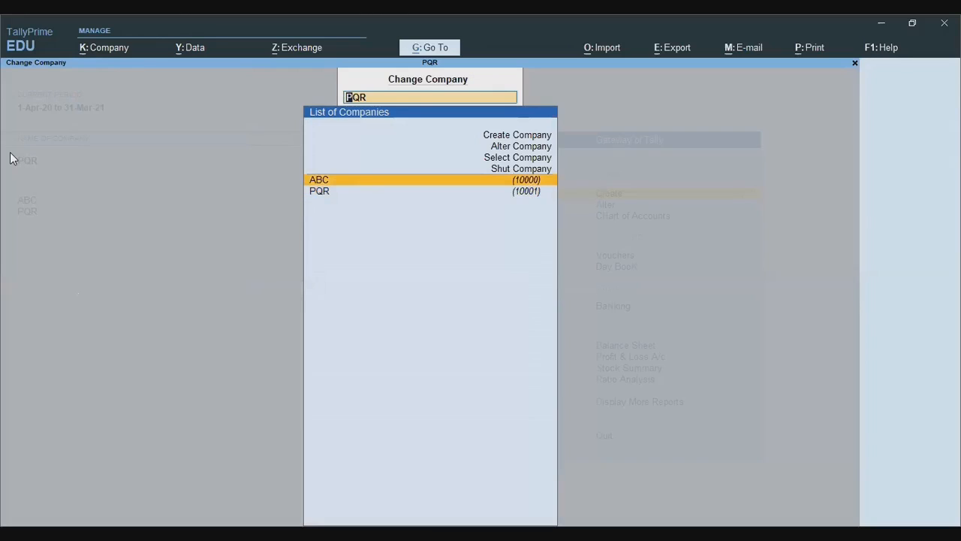
{"action": "key", "text": "Return"}
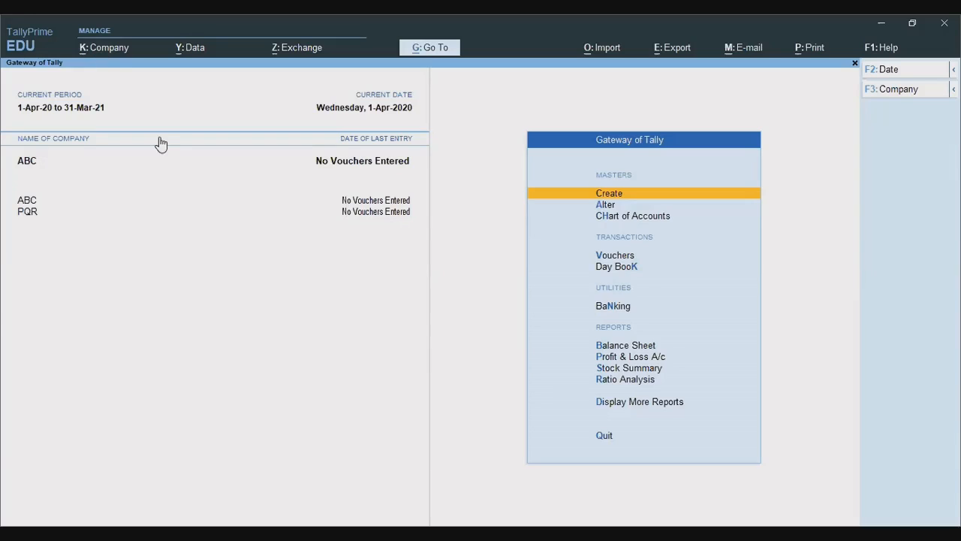
Change the active company back to PQR.
{"action": "key", "text": "F3"}
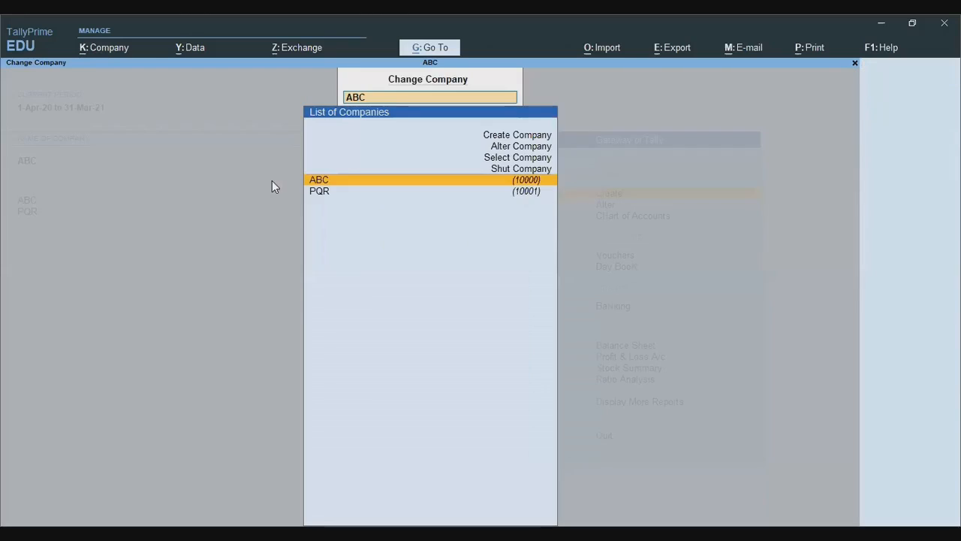
{"action": "key", "text": "Down"}
{"action": "key", "text": "Return"}
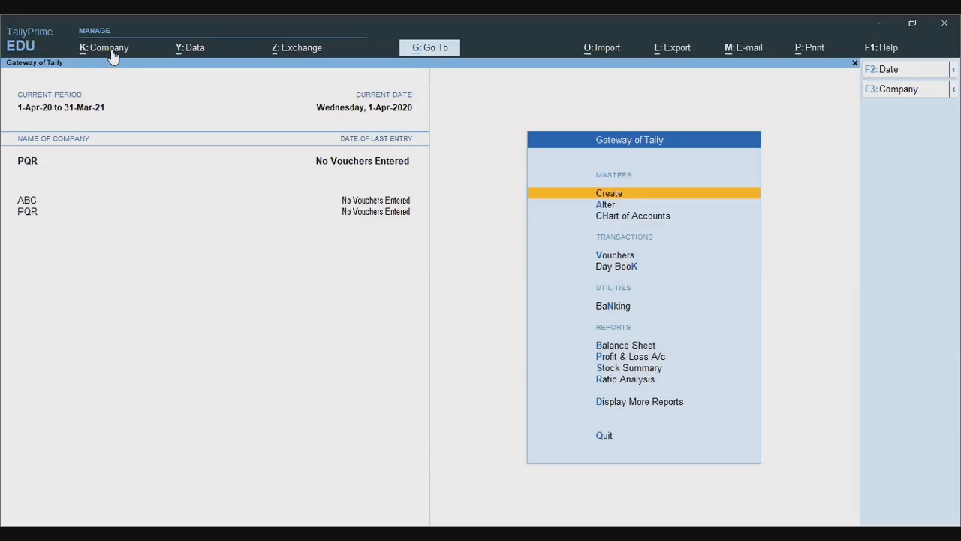
Use Select Company to open the list of companies in the data path and make ABC the active company.
{"action": "key", "text": "alt+k"}
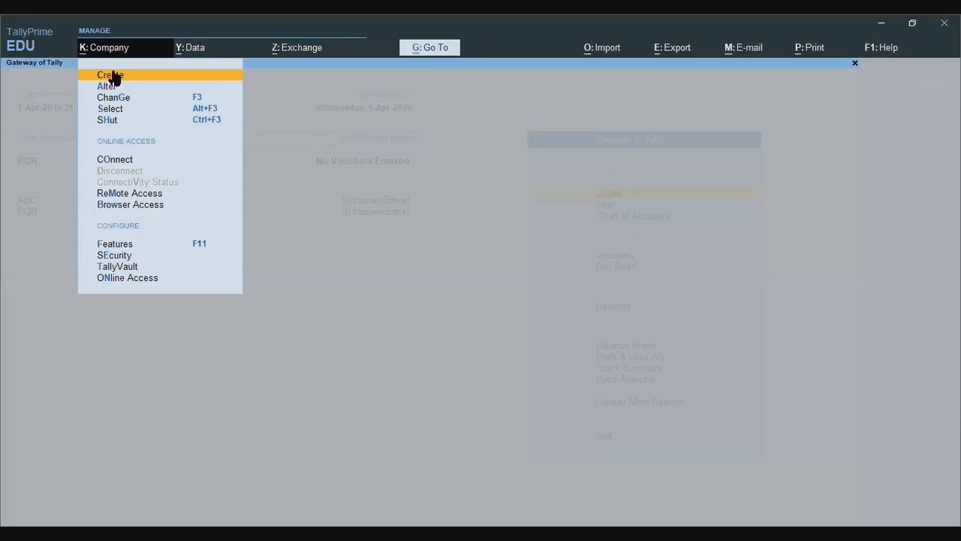
{"action": "key", "text": "s"}
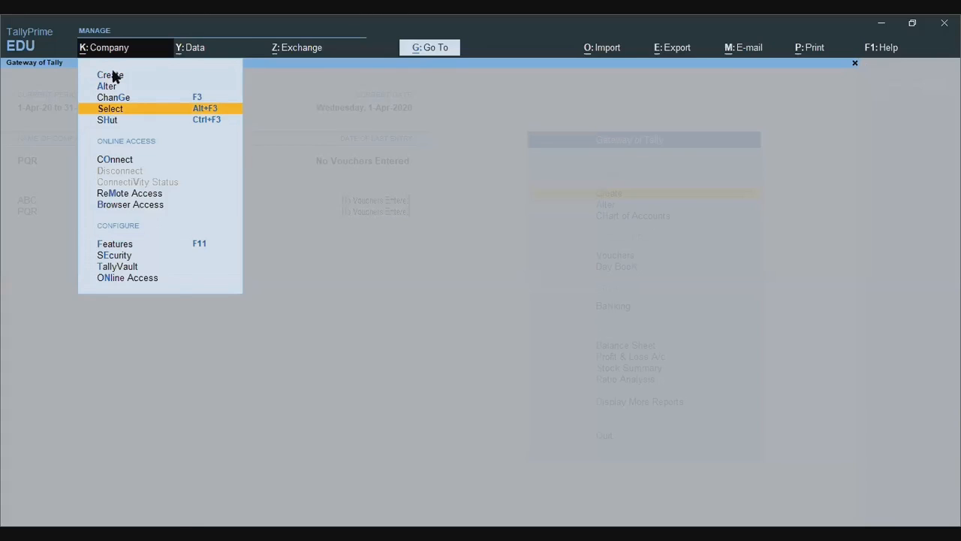
{"action": "key", "text": "Return"}
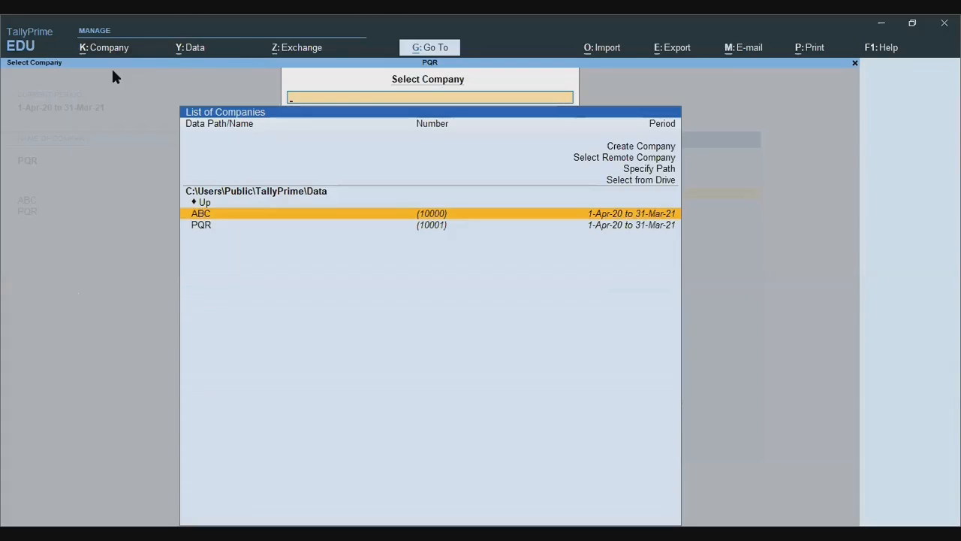
{"action": "key", "text": "Down"}
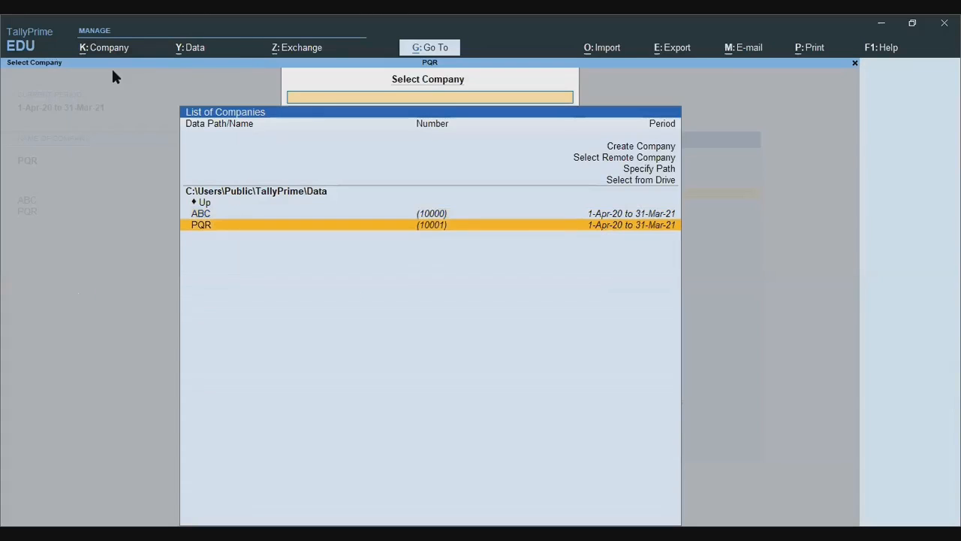
{"action": "key", "text": "Return"}
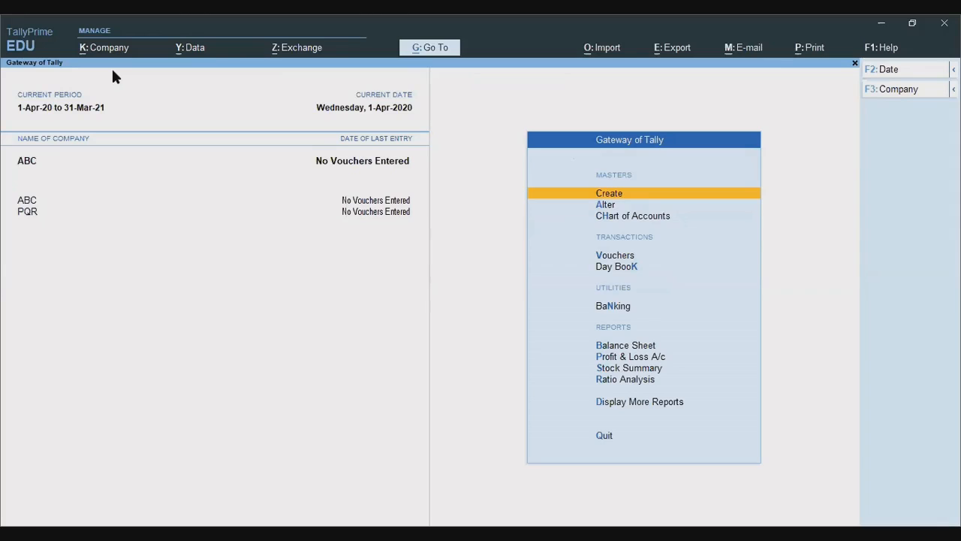
Shut company PQR so that only ABC stays loaded.
{"action": "key", "text": "alt"}
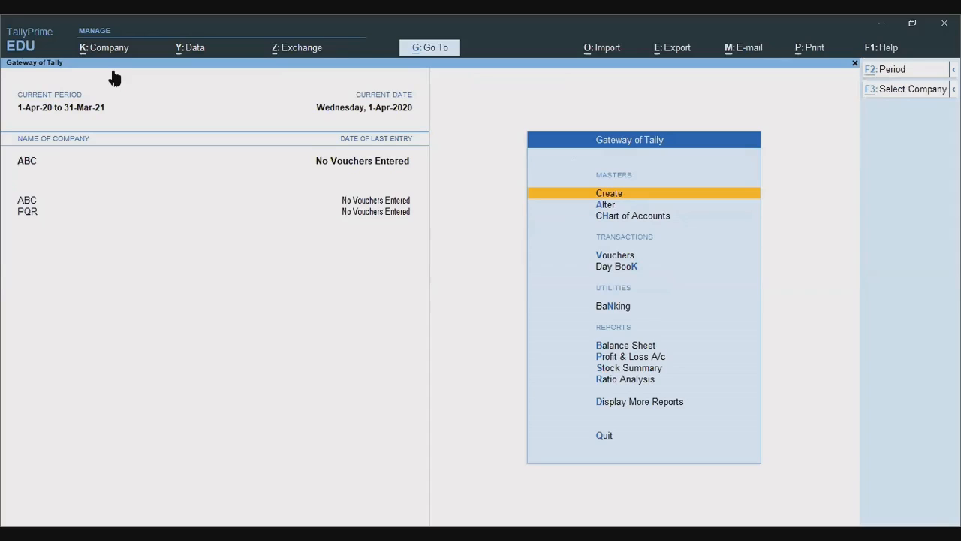
{"action": "key", "text": "alt+k"}
{"action": "key", "text": "h"}
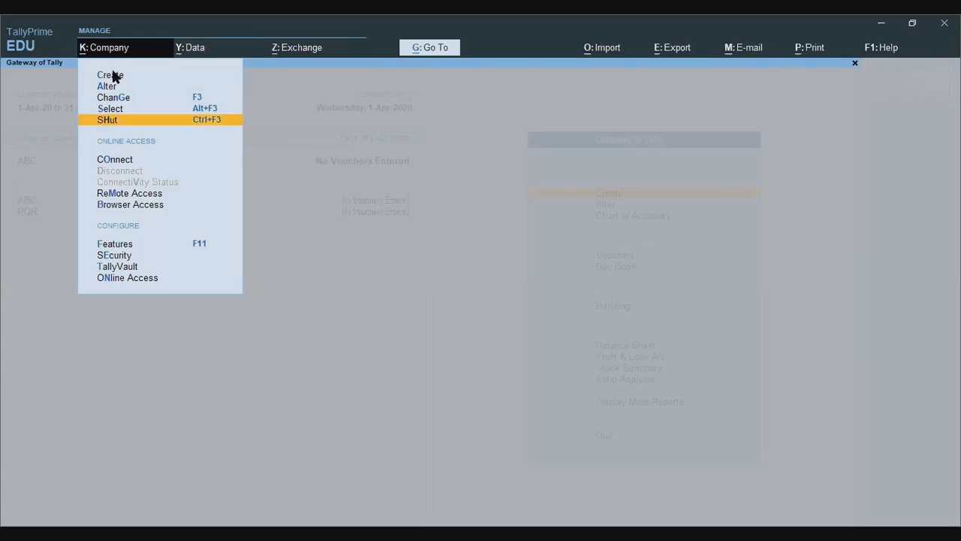
{"action": "key", "text": "Return"}
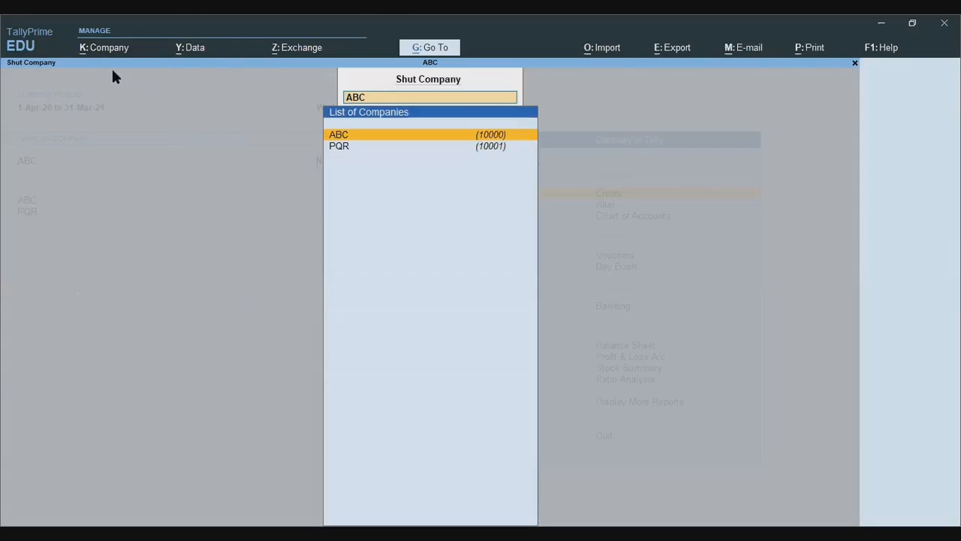
{"action": "key", "text": "Down"}
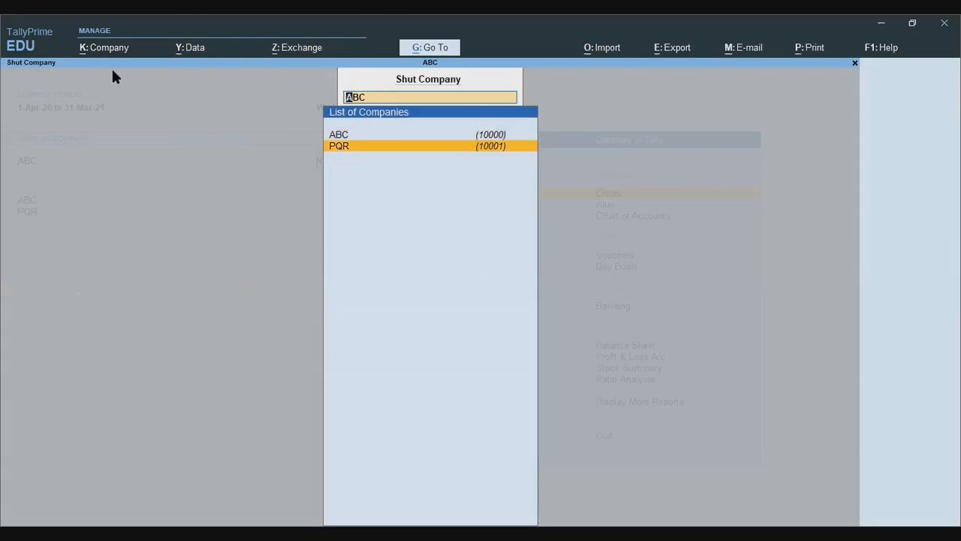
{"action": "key", "text": "Return"}
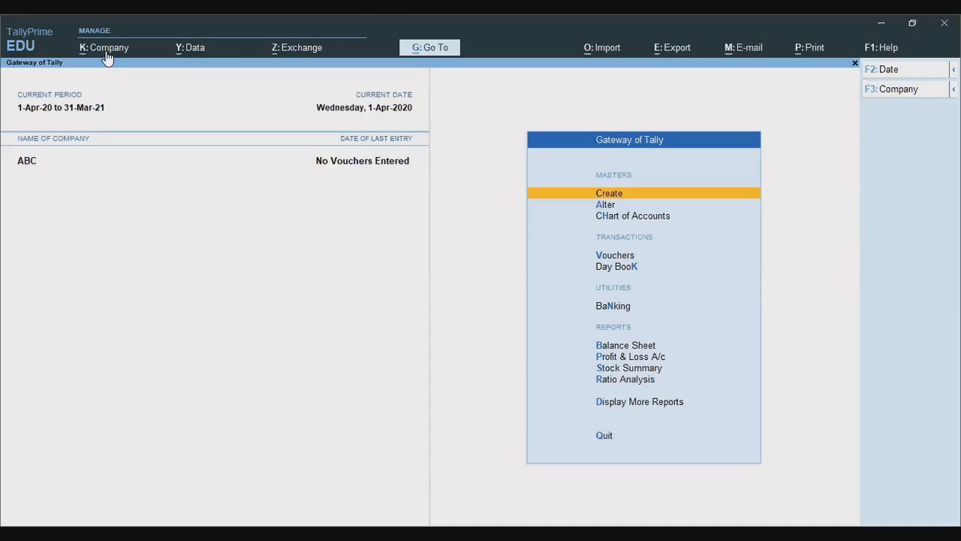
{"action": "left_click", "coordinate": [108, 54]}
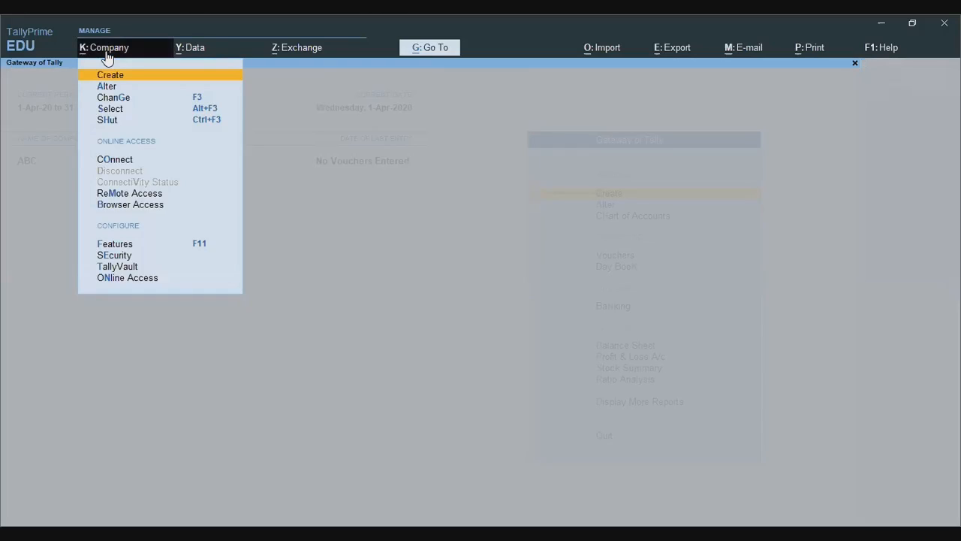
{"action": "left_click", "coordinate": [375, 186]}
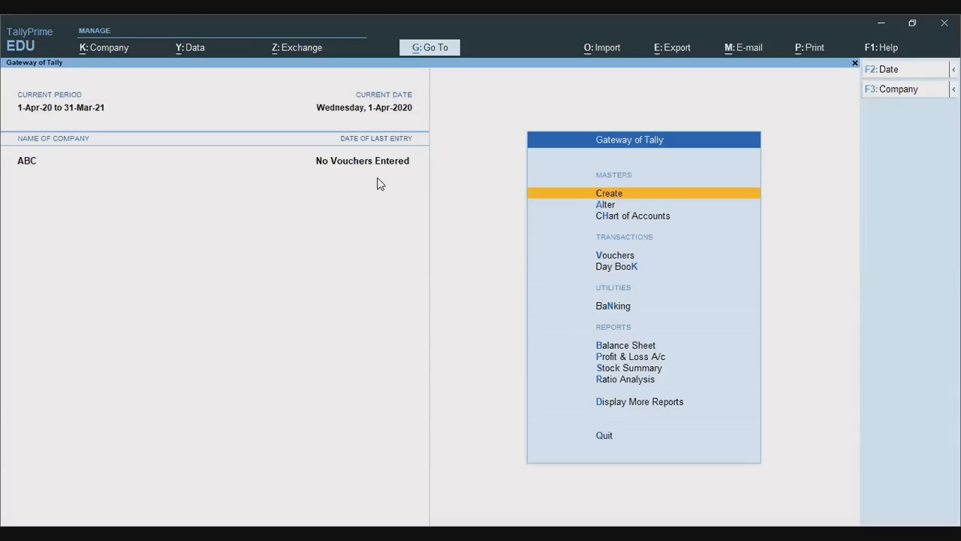